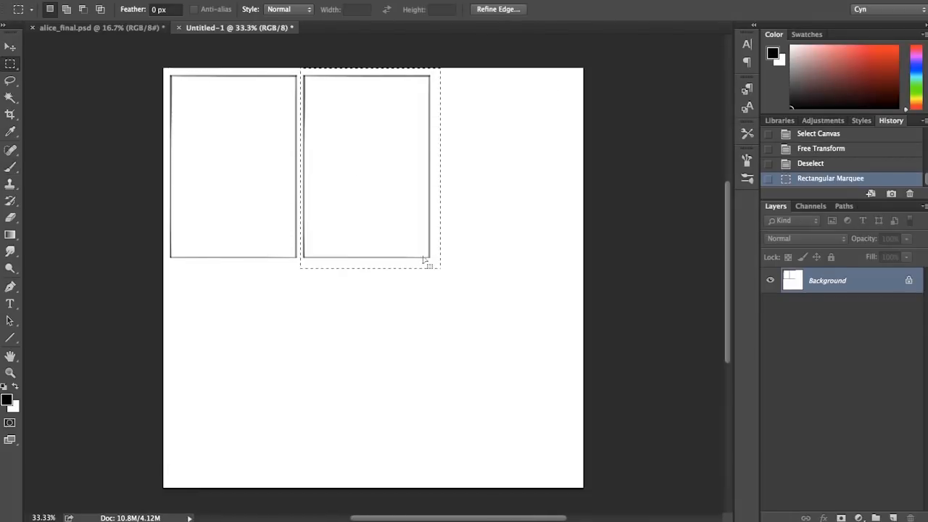
- Duplicate the finished row of frames below itself to form a grid of six thumbnail frames
key("super+d")
left_click_drag(163, 68, 572, 265)
left_click_drag(461, 230, 461, 428)
- Add a new layer above the Background and set the Brush tool's size to 14 px
left_click(893, 517)
key("b")
left_click(63, 10)
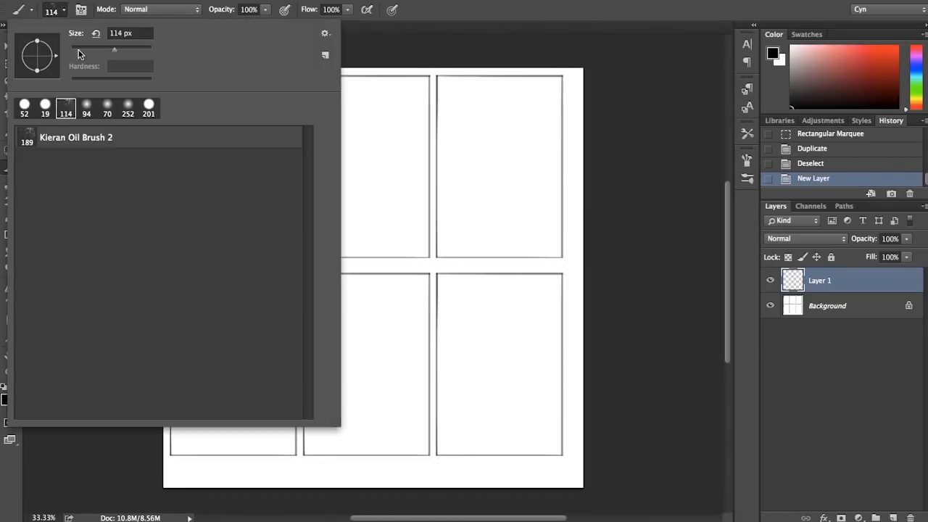
left_click(79, 51)
key("Return")
- Sketch the tall angular throne back and its first side line in the upper-left frame
key("super+plus")
left_click_drag(237, 173, 396, 311)
left_click_drag(281, 293, 284, 159)
mouse_move(284, 158)
left_mouse_down()
mouse_move(361, 142)
mouse_move(379, 293)
left_mouse_up()
left_click_drag(263, 224, 289, 253)
left_click_drag(262, 228, 256, 325)
- Sketch the slanted lines that fan down and outward from both sides of the throne
left_click_drag(367, 216, 381, 330)
left_click_drag(366, 212, 409, 305)
left_click_drag(373, 233, 406, 320)
left_click_drag(383, 317, 398, 309)
left_click_drag(383, 245, 419, 288)
mouse_move(271, 229)
left_mouse_down()
mouse_move(243, 334)
mouse_move(222, 335)
left_mouse_up()
- Rough in the queen's head, shoulders and raised arm in front of the throne, undoing stray strokes
mouse_move(310, 181)
left_mouse_down()
mouse_move(330, 165)
mouse_move(319, 201)
left_mouse_up()
mouse_move(342, 171)
left_mouse_down()
mouse_move(320, 196)
mouse_move(305, 174)
mouse_move(318, 160)
mouse_move(299, 172)
mouse_move(322, 190)
mouse_move(335, 177)
mouse_move(291, 262)
mouse_move(309, 209)
mouse_move(303, 232)
mouse_move(285, 211)
mouse_move(292, 207)
mouse_move(288, 250)
left_mouse_up()
left_click_drag(305, 218, 363, 190)
mouse_move(348, 198)
left_mouse_down()
mouse_move(312, 223)
mouse_move(288, 260)
left_mouse_up()
left_click_drag(321, 208, 312, 313)
left_click(277, 174)
key("super+alt+z")
key("super+alt+z")
key("super+alt+z")
left_click_drag(291, 262, 294, 315)
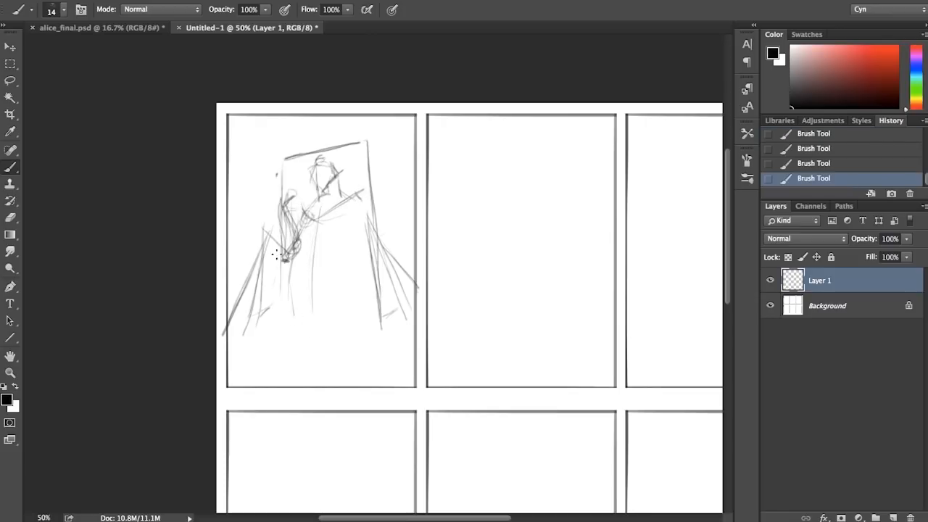
- Sketch the queen's high collar, the arm resting on the throne, and the long vertical folds of her gown
mouse_move(363, 244)
left_mouse_down()
mouse_move(319, 251)
mouse_move(371, 234)
mouse_move(371, 258)
left_mouse_up()
mouse_move(361, 200)
left_mouse_down()
mouse_move(372, 262)
mouse_move(317, 253)
left_mouse_up()
left_click_drag(360, 149, 322, 190)
left_click_drag(287, 169, 305, 332)
left_click_drag(332, 261, 322, 337)
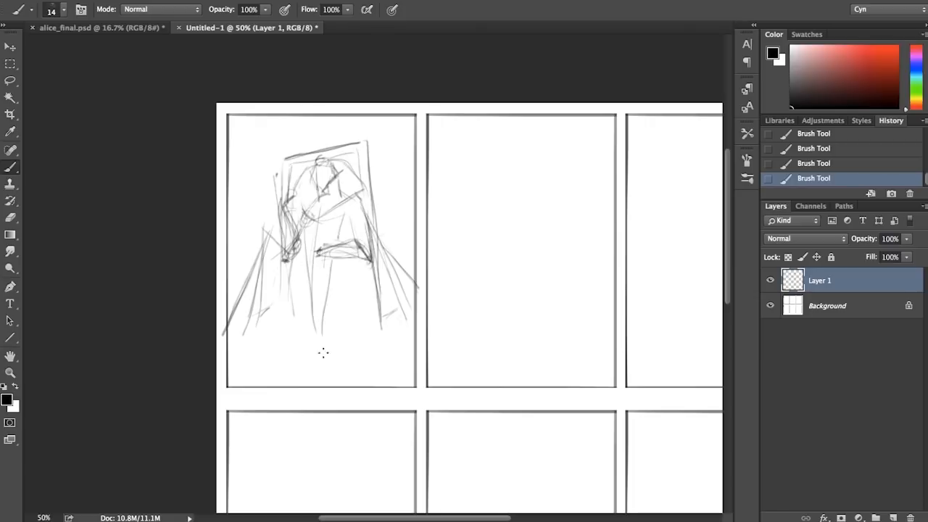
left_click_drag(303, 220, 294, 325)
mouse_move(349, 206)
left_mouse_down()
mouse_move(386, 340)
mouse_move(343, 332)
left_mouse_up()
- Draw circular arcs with radiating strokes on both sides of the throne's upper part
left_click_drag(264, 124, 265, 190)
left_click_drag(397, 121, 367, 183)
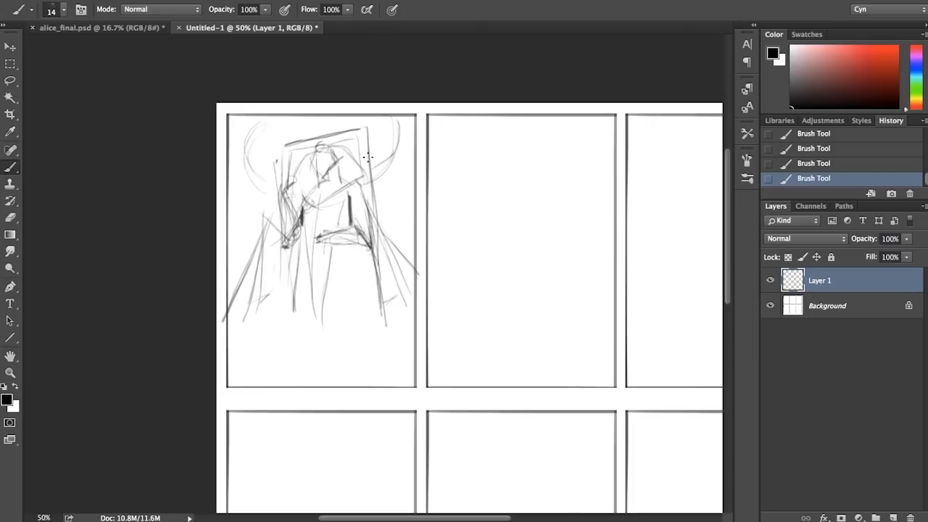
left_click_drag(261, 126, 267, 190)
left_click_drag(253, 140, 226, 142)
mouse_move(250, 161)
left_mouse_down()
mouse_move(228, 177)
mouse_move(236, 212)
left_mouse_up()
mouse_move(379, 216)
left_mouse_down()
mouse_move(406, 193)
mouse_move(423, 158)
left_mouse_up()
left_click_drag(393, 165, 412, 180)
left_click_drag(384, 181, 400, 202)
mouse_move(399, 145)
left_mouse_down()
mouse_move(415, 157)
mouse_move(397, 202)
left_mouse_up()
left_click_drag(257, 187, 247, 213)
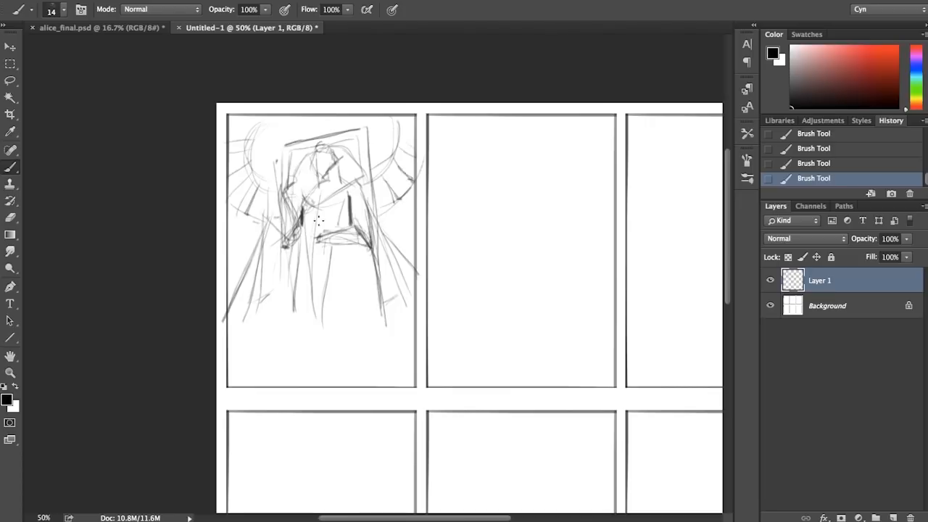
- Add loose curves above the throne and darken the slanted line on its left side
left_click_drag(368, 145, 374, 112)
mouse_move(338, 140)
left_mouse_down()
mouse_move(302, 125)
mouse_move(284, 171)
left_mouse_up()
left_click_drag(267, 228, 252, 308)
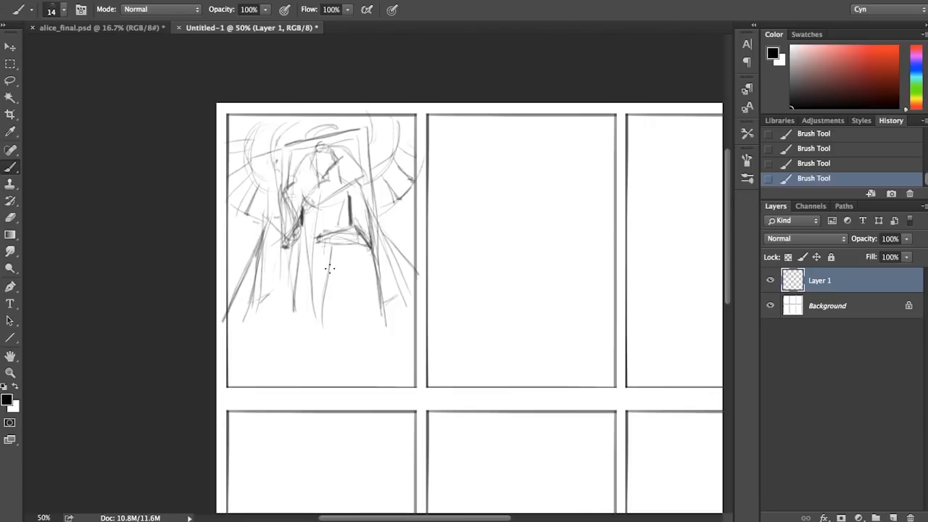
- Sketch a small girl with outstretched arms and a wide skirt in front of the queen in the first frame
mouse_move(325, 266)
left_mouse_down()
mouse_move(319, 290)
mouse_move(330, 313)
mouse_move(314, 306)
left_mouse_up()
key("e")
key("b")
mouse_move(316, 285)
left_mouse_down()
mouse_move(328, 310)
mouse_move(314, 283)
left_mouse_up()
left_click_drag(316, 286, 327, 293)
mouse_move(315, 277)
left_mouse_down()
mouse_move(328, 298)
mouse_move(332, 276)
left_mouse_up()
left_click_drag(330, 189, 307, 207)
mouse_move(317, 306)
left_mouse_down()
mouse_move(336, 324)
mouse_move(320, 297)
mouse_move(338, 299)
mouse_move(324, 344)
left_mouse_up()
mouse_move(327, 341)
left_mouse_down()
mouse_move(307, 313)
mouse_move(318, 338)
mouse_move(274, 356)
mouse_move(344, 327)
mouse_move(369, 378)
mouse_move(298, 379)
mouse_move(316, 384)
mouse_move(288, 332)
mouse_move(252, 342)
mouse_move(309, 315)
mouse_move(373, 308)
left_mouse_up()
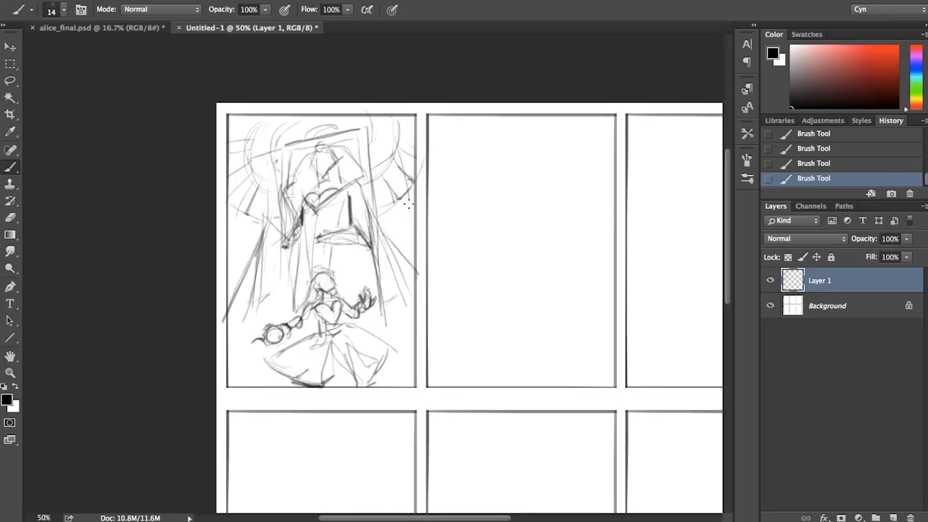
- Add pillar lines at the frame's sides and rework the queen's head and ribbed collar
mouse_move(408, 206)
left_mouse_down()
mouse_move(236, 218)
mouse_move(283, 174)
mouse_move(276, 203)
mouse_move(282, 184)
mouse_move(301, 286)
mouse_move(294, 190)
mouse_move(323, 217)
mouse_move(327, 164)
mouse_move(336, 172)
left_mouse_up()
mouse_move(319, 154)
left_mouse_down()
mouse_move(315, 181)
mouse_move(326, 147)
mouse_move(341, 160)
left_mouse_up()
key("e")
left_click(168, 212)
key("b")
left_click_drag(312, 164, 297, 184)
left_click_drag(341, 164, 354, 178)
left_click_drag(348, 168, 361, 181)
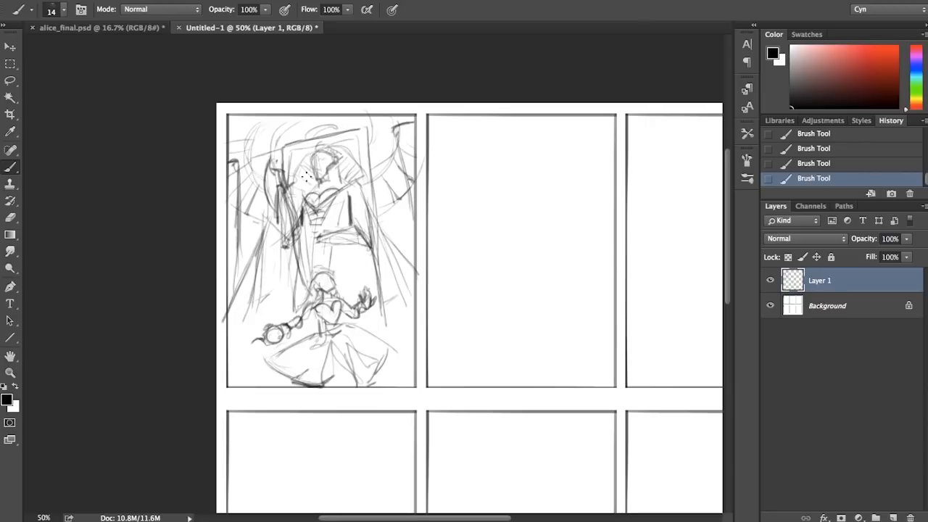
- Add fold lines to the queen's gown and strengthen the slanted drapery lines on both sides
left_click_drag(361, 245, 370, 273)
left_click_drag(352, 244, 353, 287)
left_click_drag(286, 312, 281, 248)
left_click_drag(369, 210, 401, 312)
left_click_drag(378, 215, 429, 289)
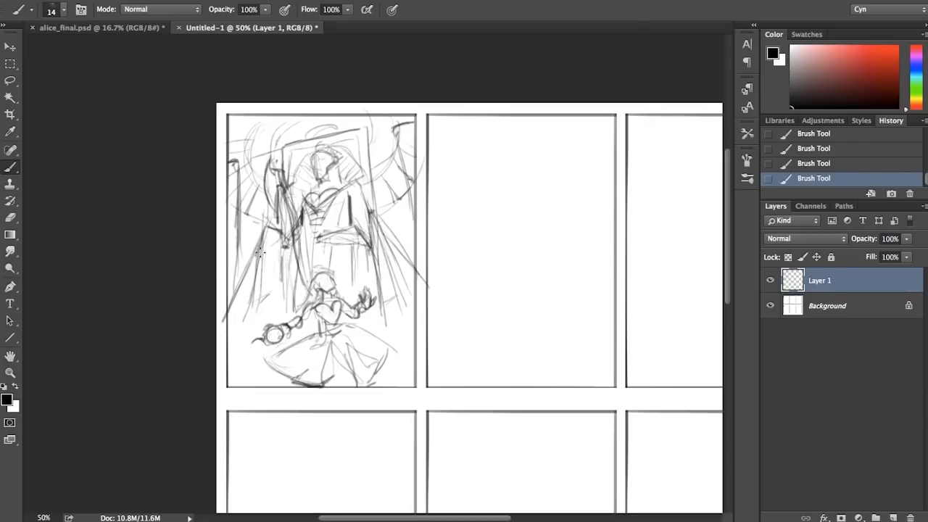
left_click_drag(265, 232, 245, 325)
left_click_drag(398, 300, 416, 344)
left_click_drag(384, 218, 417, 258)
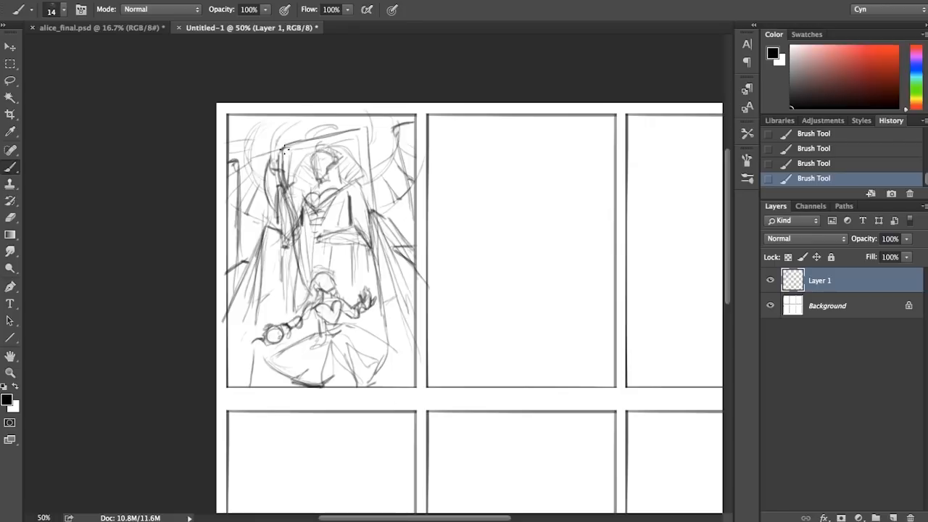
- Darken the throne back's outline and add more angled strokes on both sides of it
left_click_drag(284, 150, 363, 131)
left_click_drag(379, 220, 364, 134)
left_click_drag(258, 192, 239, 251)
left_click_drag(387, 183, 412, 232)
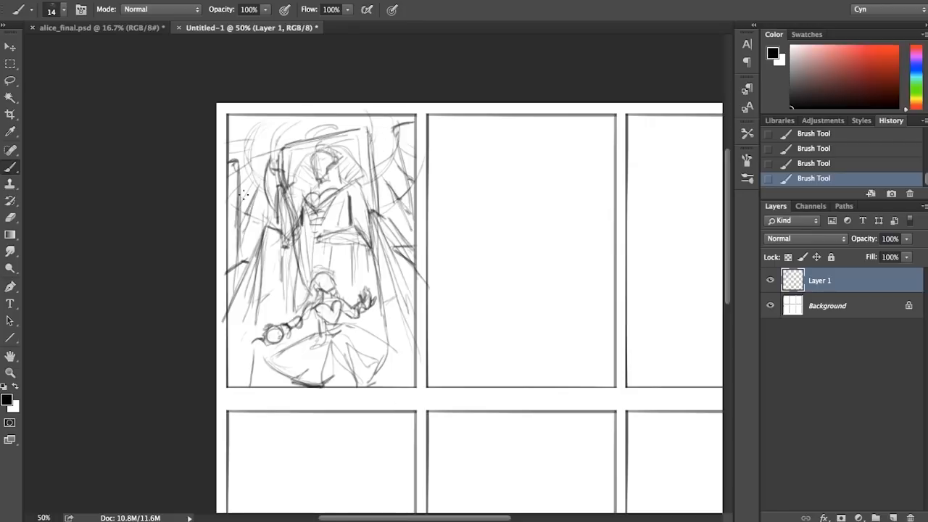
left_click_drag(256, 182, 239, 207)
- Duplicate the sketch layer into the second frame of the top row and scale the copy down to fit
mouse_move(338, 302)
left_mouse_down()
mouse_move(538, 302)
mouse_move(499, 309)
left_mouse_up()
key("super+t")
left_click_drag(544, 386, 530, 356)
key("Return")
left_click(520, 103)
- Lasso the queen and throne area of the copied sketch and enlarge it to about 118%
left_click(11, 80)
mouse_move(411, 119)
left_mouse_down()
mouse_move(402, 289)
mouse_move(427, 91)
left_mouse_up()
key("super+t")
left_click_drag(344, 101, 324, 80)
left_click_drag(460, 180, 468, 197)
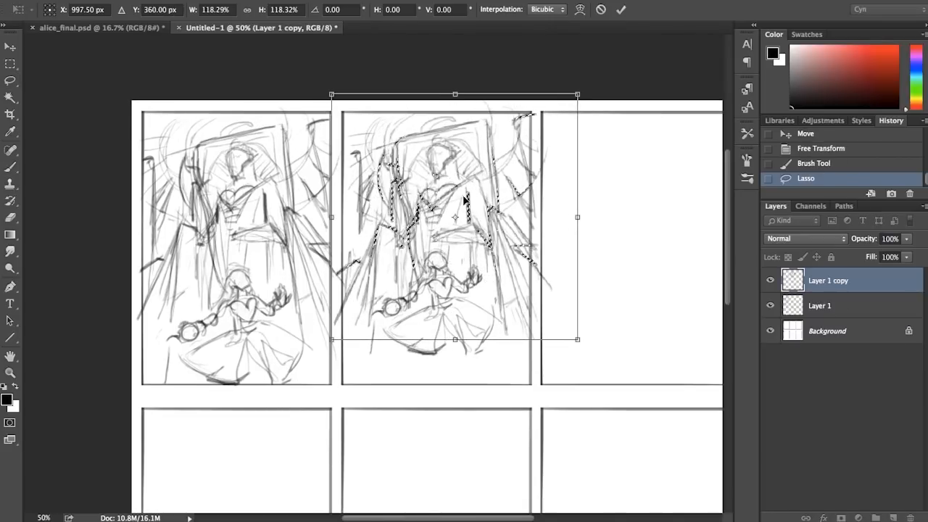
key("Return")
key("super+d")
- Shrink the girl in the second frame's sketch, clear the selection, and return to the Brush tool
key("super+t")
left_click_drag(506, 283, 495, 252)
key("Return")
key("super+d")
key("b")
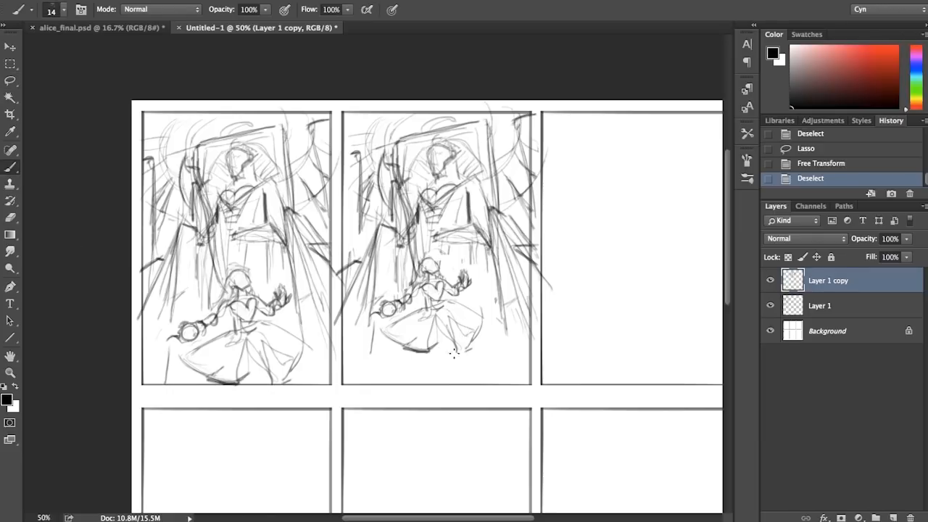
- Draw legs and feet below the girl's skirt in the second frame
left_click_drag(442, 372, 447, 377)
left_click_drag(445, 377, 454, 377)
left_click_drag(454, 374, 450, 375)
mouse_move(435, 345)
left_mouse_down()
mouse_move(451, 375)
mouse_move(423, 368)
left_mouse_up()
left_click_drag(423, 363, 443, 341)
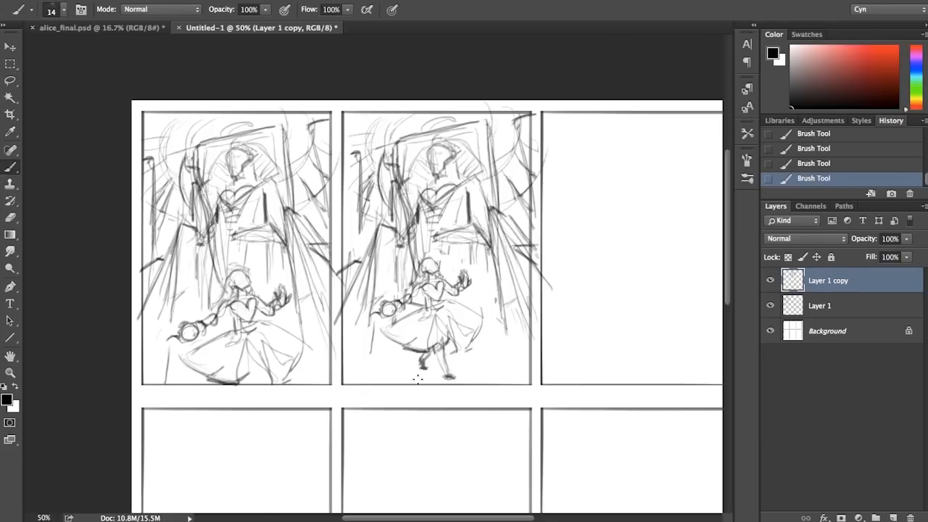
- Sketch a decorated platform under the girl and rough shapes along both lower sides of the second frame
mouse_move(428, 379)
left_mouse_down()
mouse_move(351, 371)
mouse_move(444, 362)
left_mouse_up()
left_click_drag(449, 370, 486, 383)
left_click_drag(422, 358, 484, 382)
mouse_move(410, 355)
left_mouse_down()
mouse_move(355, 359)
mouse_move(448, 383)
left_mouse_up()
left_click_drag(371, 319, 373, 380)
left_click_drag(355, 331, 372, 361)
left_click_drag(345, 311, 374, 376)
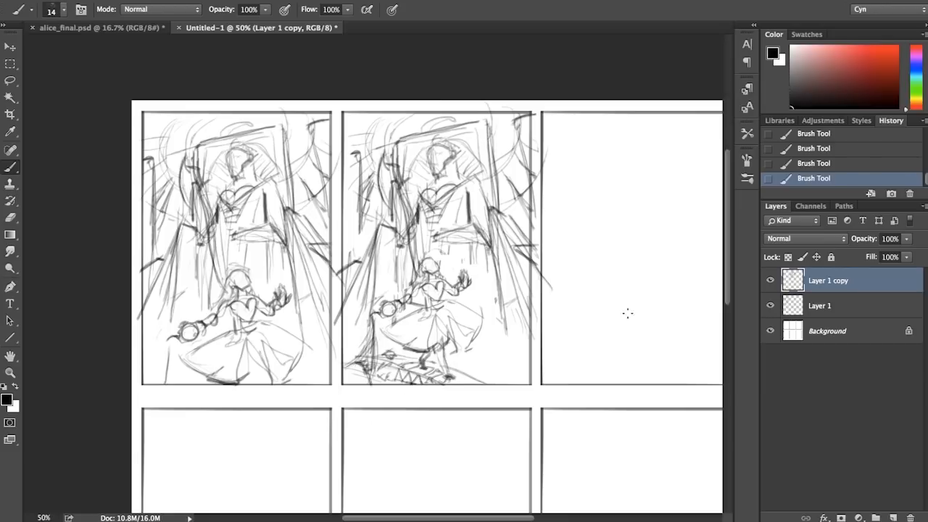
left_click_drag(494, 321, 483, 367)
left_click_drag(504, 308, 480, 383)
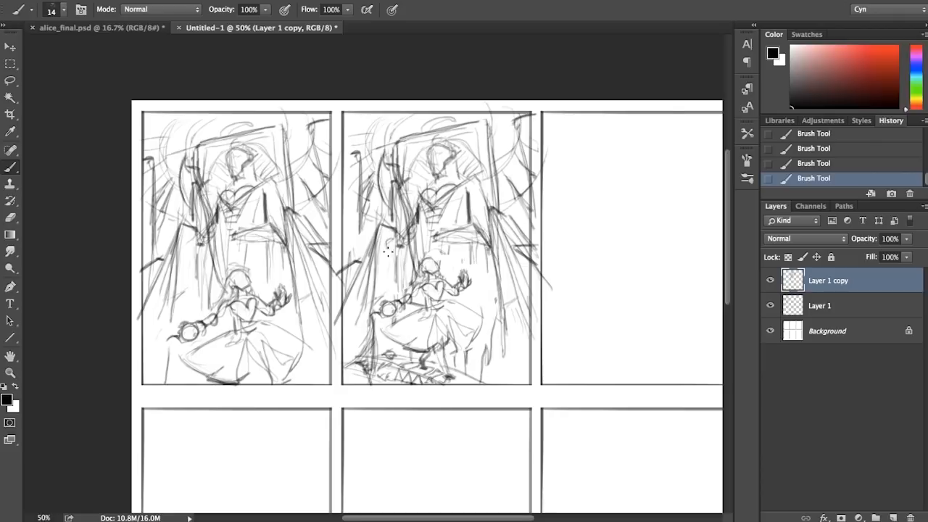
- Erase part of the queen's raised staff in the second frame and draw a heart-shaped head on it
mouse_move(388, 248)
left_mouse_down()
mouse_move(391, 282)
mouse_move(392, 242)
left_mouse_up()
key("e")
left_click_drag(390, 153, 394, 174)
key("b")
mouse_move(384, 158)
left_mouse_down()
mouse_move(398, 178)
mouse_move(386, 182)
left_mouse_up()
mouse_move(398, 149)
left_mouse_down()
mouse_move(400, 183)
mouse_move(375, 193)
left_mouse_up()
left_click_drag(383, 164, 396, 218)
left_click_drag(402, 164, 401, 210)
mouse_move(386, 135)
left_mouse_down()
mouse_move(395, 187)
mouse_move(386, 225)
left_mouse_up()
- Refine and darken the staff's heart-shaped head and shaft, and hatch the gown behind the girl
key("e")
key("b")
left_click_drag(405, 193, 399, 234)
mouse_move(398, 196)
left_mouse_down()
mouse_move(403, 231)
mouse_move(403, 214)
left_mouse_up()
mouse_move(392, 183)
left_mouse_down()
mouse_move(383, 204)
mouse_move(398, 222)
left_mouse_up()
mouse_move(407, 155)
left_mouse_down()
mouse_move(404, 214)
mouse_move(396, 161)
left_mouse_up()
left_click_drag(381, 155, 383, 174)
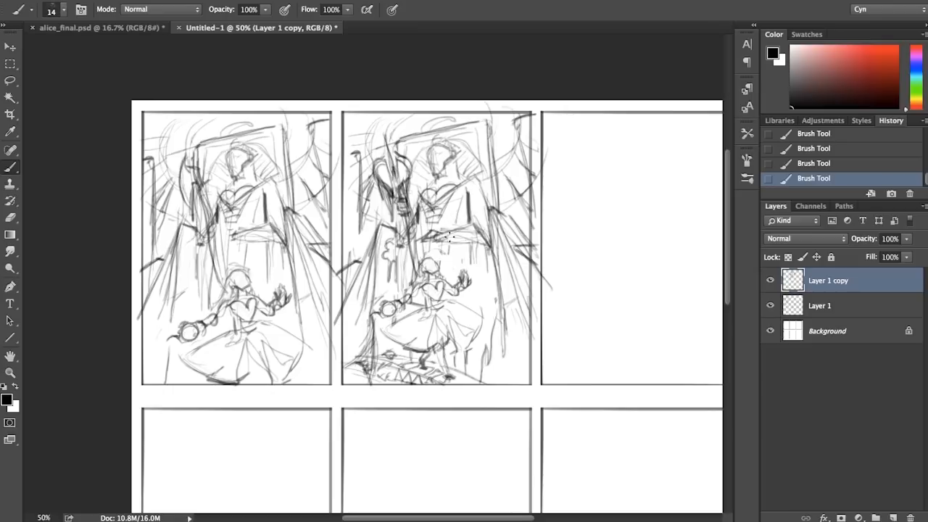
mouse_move(426, 244)
left_mouse_down()
mouse_move(457, 237)
mouse_move(488, 299)
mouse_move(401, 293)
left_mouse_up()
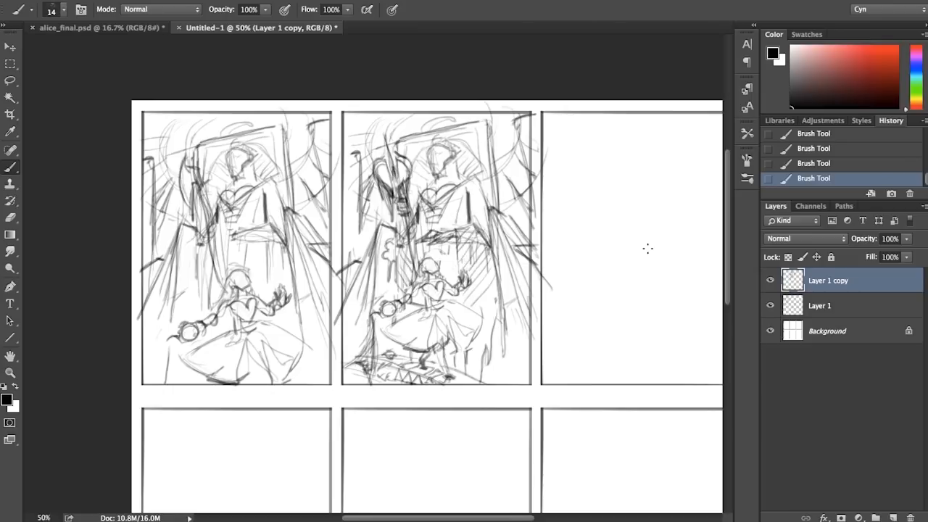
- Erase the queen's face in the second frame and redraw her head with facial features and a small crown
key("e")
left_click_drag(436, 145, 421, 177)
key("b")
left_click(433, 156)
left_click(437, 161)
left_click(432, 164)
left_click(434, 157)
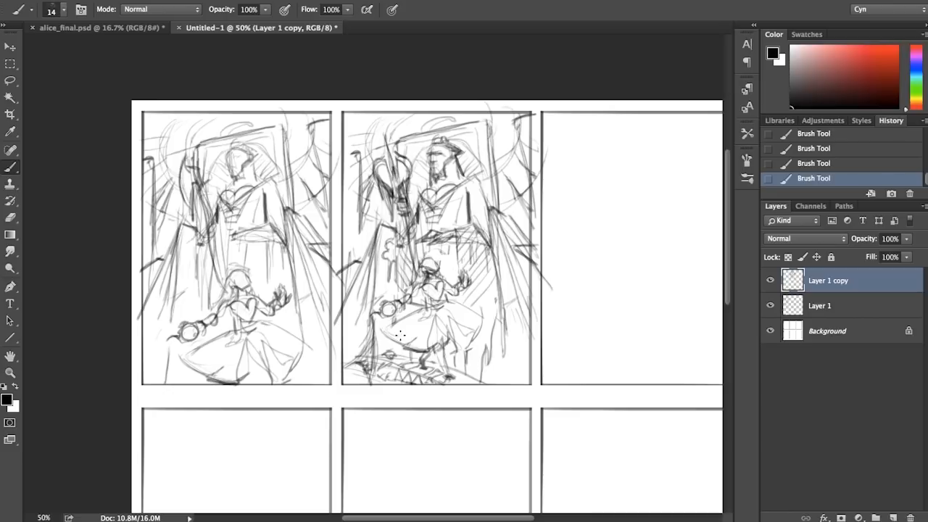
- Draw and shade dark pillars along both sides of the throne in the second frame
left_click_drag(506, 139, 514, 234)
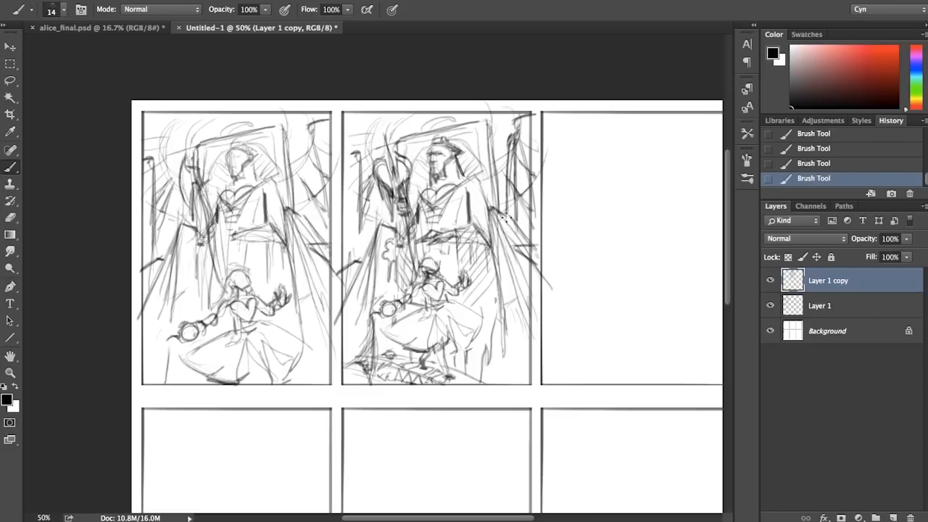
left_click_drag(511, 174, 516, 223)
mouse_move(358, 250)
left_mouse_down()
mouse_move(351, 147)
mouse_move(366, 134)
left_mouse_up()
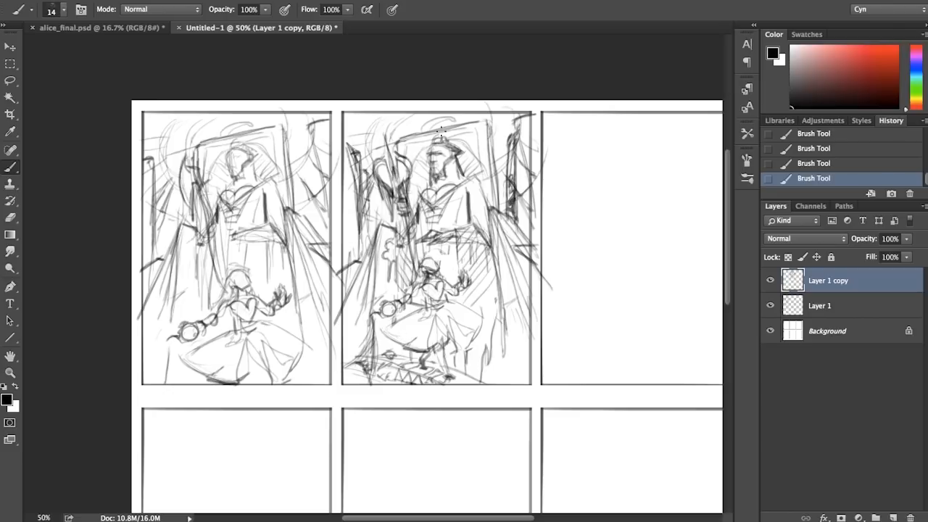
- Lasso the queen's head in the second frame, adjust it with Free Transform, and clear the selection
key("l")
mouse_move(451, 142)
left_mouse_down()
mouse_move(441, 160)
mouse_move(457, 151)
left_mouse_up()
key("super+t")
left_click_drag(425, 176, 434, 169)
key("Return")
key("super+d")
left_click(432, 168, "super")
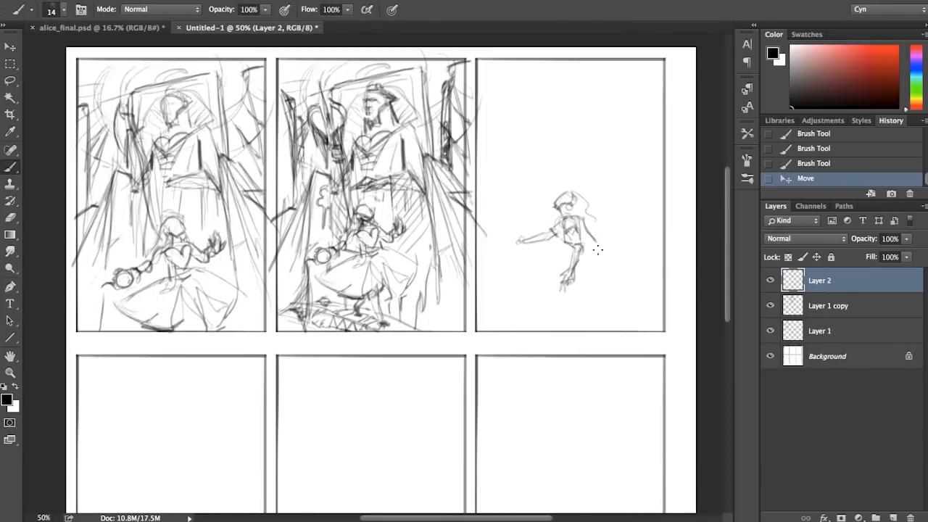
- Sketch the wide skirt, extended arm, feet and ground line of the lunging girl in the third frame on Layer 2
mouse_move(598, 246)
left_mouse_down()
mouse_move(646, 253)
mouse_move(522, 316)
left_mouse_up()
mouse_move(574, 255)
left_mouse_down()
mouse_move(643, 266)
mouse_move(593, 240)
mouse_move(622, 242)
left_mouse_up()
left_click_drag(574, 251, 555, 269)
mouse_move(609, 281)
left_mouse_down()
mouse_move(609, 271)
mouse_move(639, 298)
left_mouse_up()
mouse_move(639, 299)
left_mouse_down()
mouse_move(651, 295)
mouse_move(553, 314)
left_mouse_up()
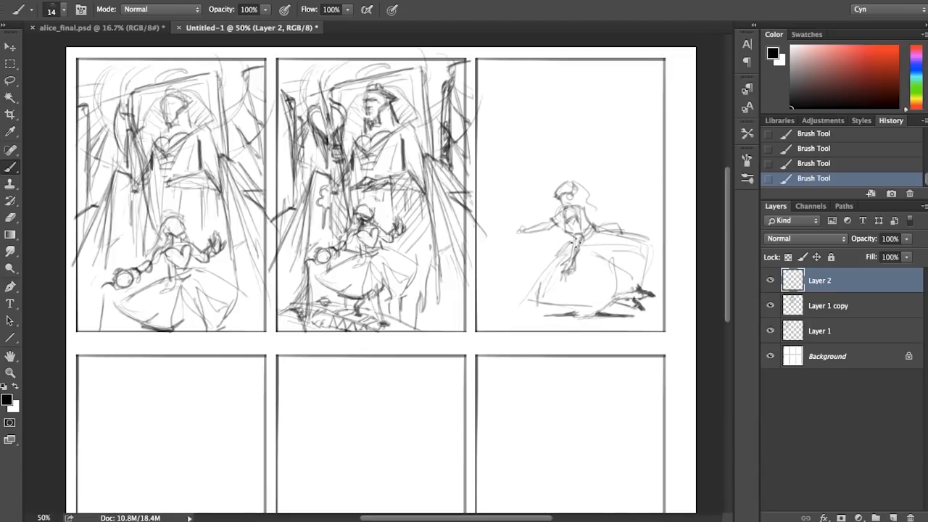
- Erase and redraw the girl's outstretched arm in the third frame, with a small round head shape at the hand
mouse_move(581, 210)
left_mouse_down()
mouse_move(579, 237)
mouse_move(568, 228)
left_mouse_up()
left_click(10, 218)
left_click(64, 9)
mouse_move(585, 207)
left_mouse_down()
mouse_move(579, 228)
mouse_move(551, 229)
left_mouse_up()
left_click(10, 166)
left_click_drag(542, 223, 514, 236)
mouse_move(512, 231)
left_mouse_down()
mouse_move(501, 229)
mouse_move(508, 244)
left_mouse_up()
- Adjust the girl's sketch with Free Transform, reposition it in the third frame, and draw a long line down from her outstretched hand
key("super+t")
left_click_drag(494, 181, 507, 193)
key("Return")
left_click_drag(526, 236, 508, 253)
mouse_move(512, 250)
left_mouse_down()
mouse_move(500, 254)
mouse_move(495, 309)
mouse_move(514, 299)
left_mouse_up()
key("super+t")
left_click_drag(663, 318, 654, 306)
key("Return")
left_click_drag(595, 275, 596, 268)
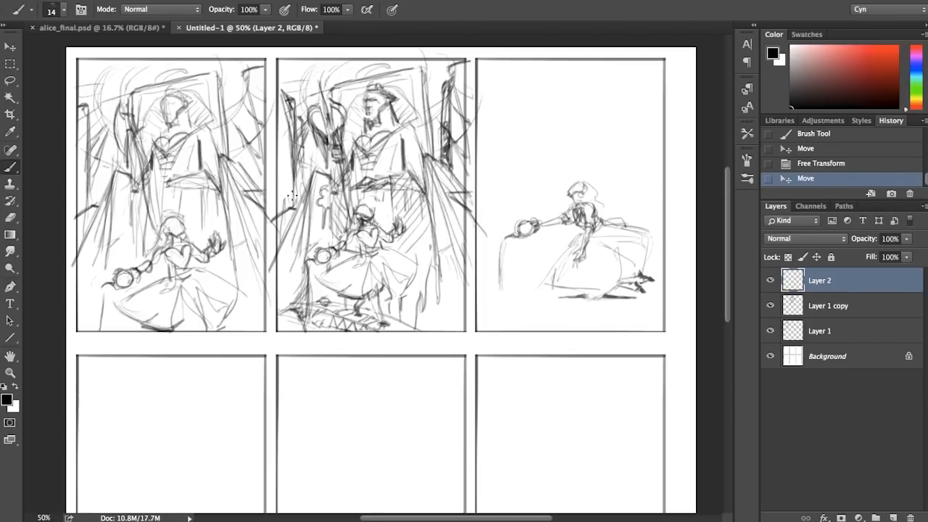
- Sketch the small base form and ground shadows below the girl, and detail her head and flowing hair
left_click_drag(607, 335, 609, 342)
left_click_drag(505, 277, 509, 295)
left_click_drag(512, 287, 511, 280)
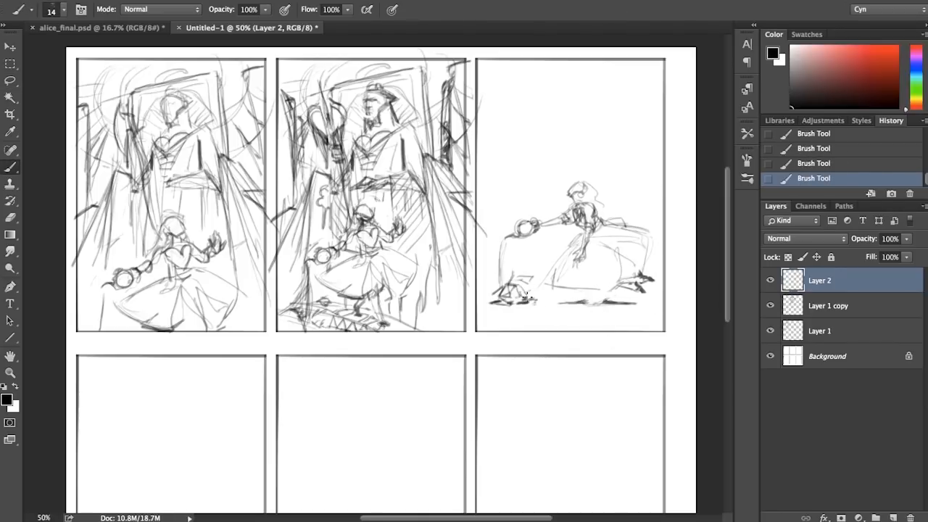
left_click_drag(528, 299, 542, 302)
mouse_move(570, 306)
left_mouse_down()
mouse_move(632, 305)
mouse_move(619, 302)
left_mouse_up()
mouse_move(584, 187)
left_mouse_down()
mouse_move(604, 205)
mouse_move(621, 191)
mouse_move(578, 196)
left_mouse_up()
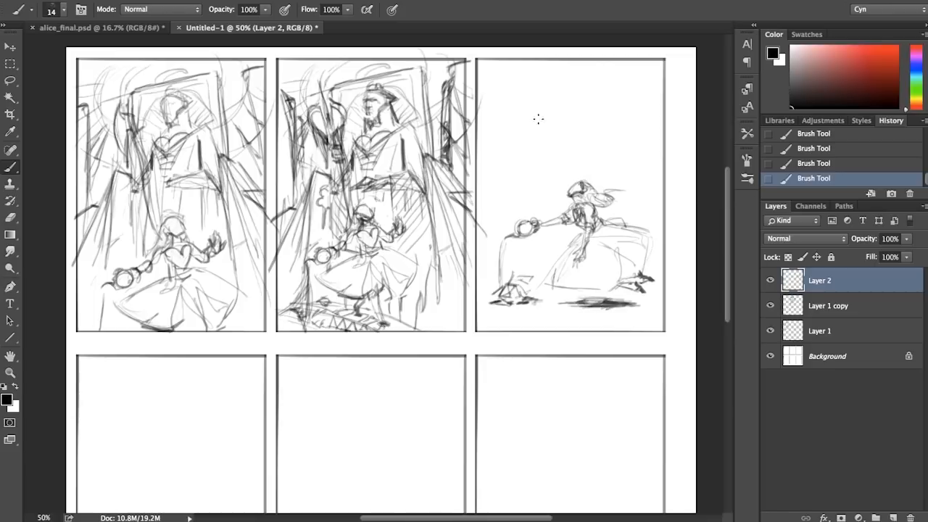
- Sketch the queen's face above the girl, adjust it with the Lasso and Free Transform, and clear the selection
left_click_drag(540, 107, 551, 134)
left_click_drag(564, 107, 556, 132)
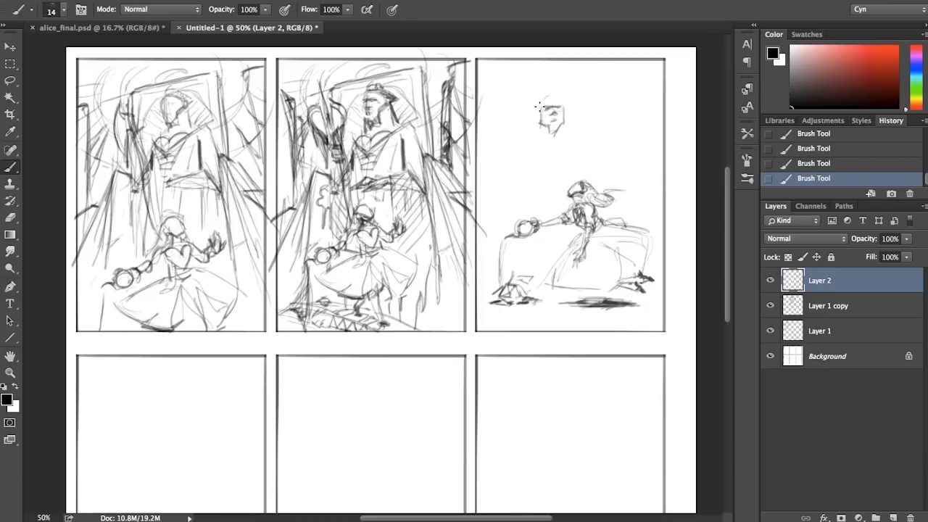
mouse_move(497, 187)
left_mouse_down()
mouse_move(500, 81)
mouse_move(606, 95)
mouse_move(585, 98)
left_mouse_up()
key("l")
key("super+t")
key("Return")
left_click_drag(518, 89, 546, 138)
key("ctrl+d")
key("b")
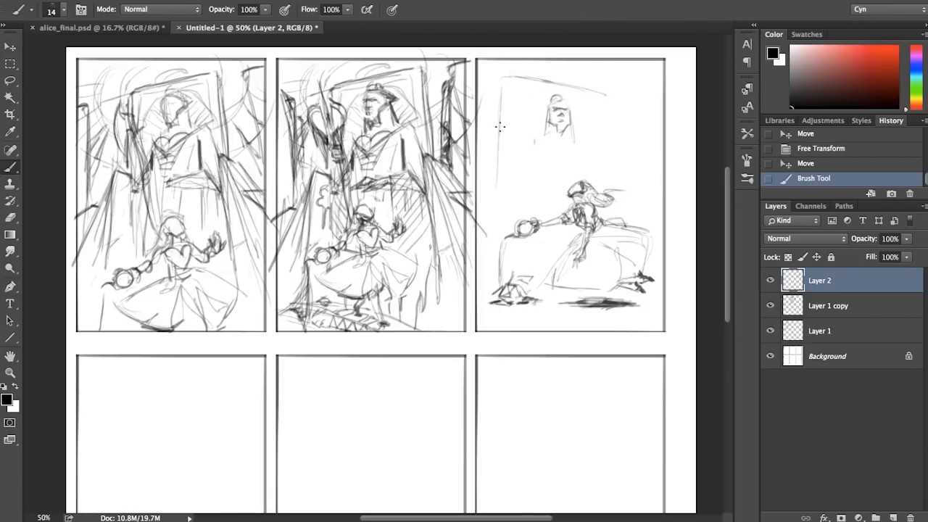
- Draw the queen's hair line and the outlines of the throne's backrest and armrests in the third frame
left_click_drag(565, 108, 574, 139)
mouse_move(499, 221)
left_mouse_down()
mouse_move(496, 152)
mouse_move(535, 273)
left_mouse_up()
left_click_drag(483, 172, 515, 164)
left_click_drag(614, 180, 642, 174)
left_click_drag(643, 179, 653, 225)
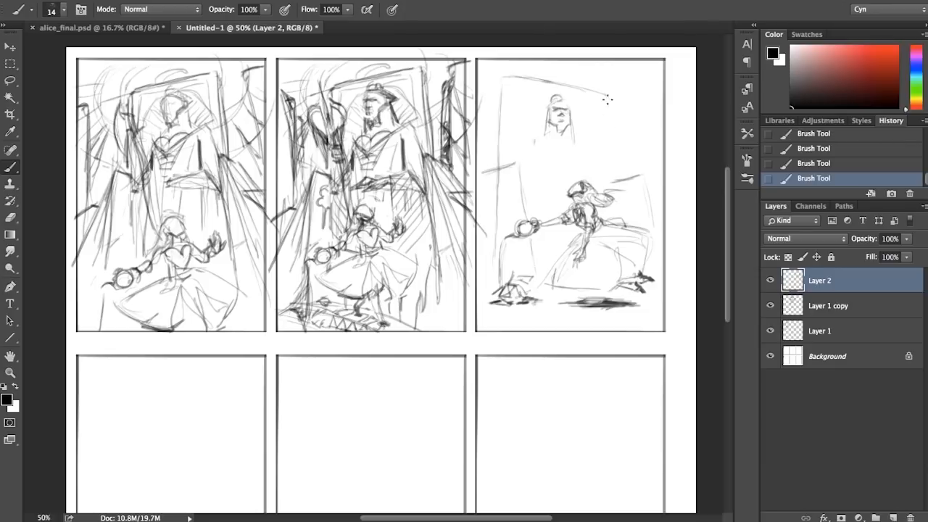
left_click_drag(609, 100, 614, 178)
- Sketch the queen's raised forearm and fist, and rough in her shoulders in the third frame
mouse_move(597, 156)
left_mouse_down()
mouse_move(599, 169)
mouse_move(628, 150)
left_mouse_up()
left_click_drag(600, 170, 629, 153)
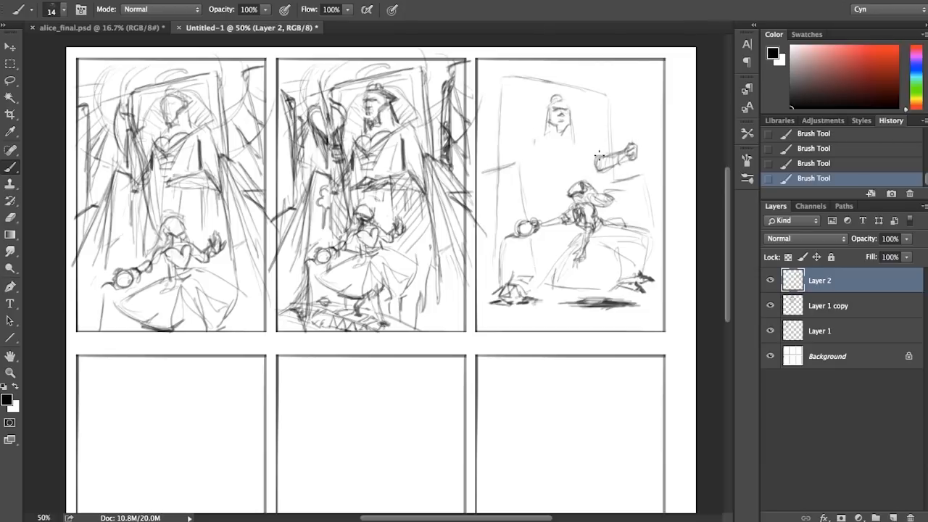
left_click_drag(557, 145, 547, 155)
mouse_move(571, 142)
left_mouse_down()
mouse_move(583, 155)
mouse_move(563, 119)
mouse_move(538, 136)
left_mouse_up()
left_click_drag(545, 109, 521, 151)
key("super+alt+z")
key("super+alt+z")
- Draw the queen's resting arm and hand, pointed collar, and crown in the third frame
mouse_move(544, 188)
left_mouse_down()
mouse_move(521, 194)
mouse_move(541, 182)
left_mouse_up()
left_click_drag(546, 181, 569, 167)
mouse_move(567, 170)
left_mouse_down()
mouse_move(560, 184)
mouse_move(526, 177)
mouse_move(531, 164)
left_mouse_up()
left_click_drag(521, 126, 519, 161)
mouse_move(512, 116)
left_mouse_down()
mouse_move(520, 167)
mouse_move(510, 161)
left_mouse_up()
left_click_drag(582, 122, 592, 146)
left_click_drag(585, 119, 564, 135)
left_click_drag(542, 103, 563, 107)
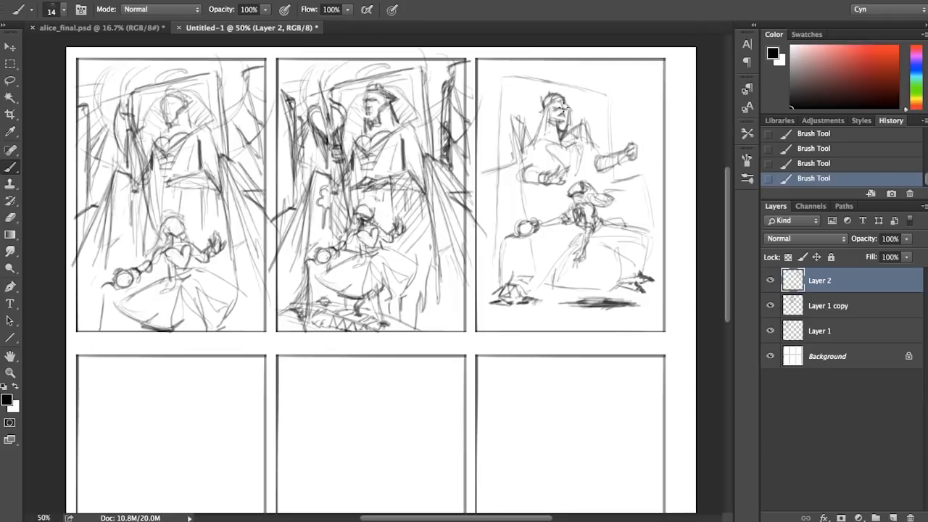
- Strengthen the throne's armrests and outer edges, and add an inner border to its backrest in the third frame
left_click_drag(523, 167, 523, 222)
left_click_drag(509, 165, 476, 174)
left_click_drag(528, 265, 527, 239)
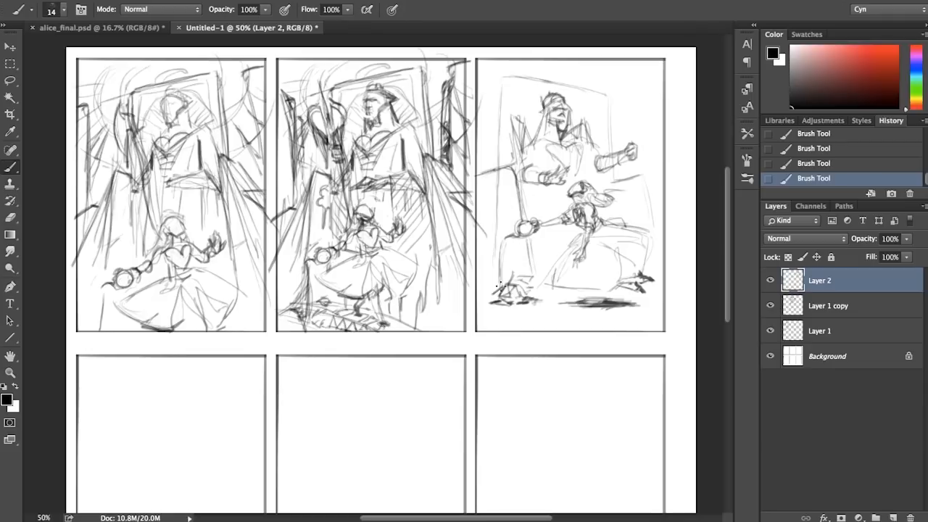
left_click_drag(511, 168, 508, 235)
left_click_drag(519, 244, 521, 278)
left_click_drag(654, 172, 645, 241)
left_click_drag(502, 71, 500, 161)
left_click_drag(615, 101, 606, 158)
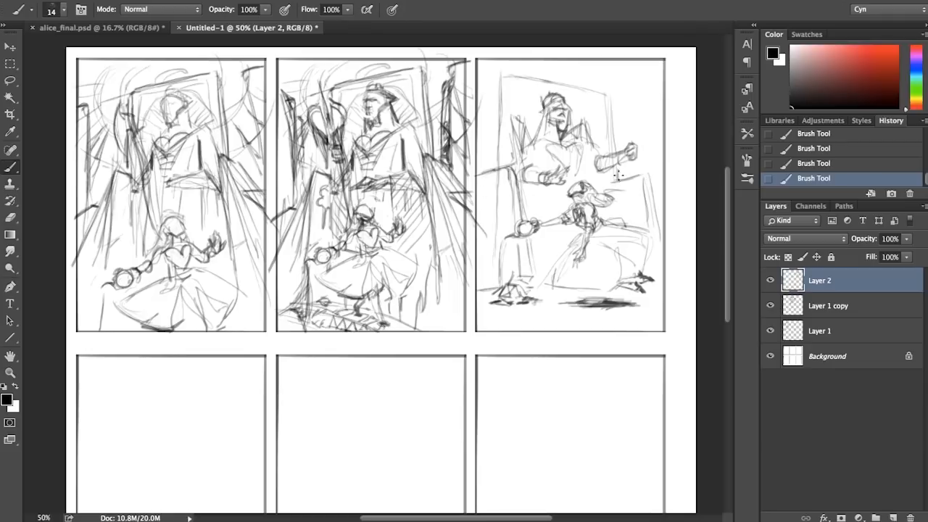
left_click_drag(509, 102, 511, 163)
mouse_move(512, 90)
left_mouse_down()
mouse_move(563, 87)
mouse_move(604, 156)
left_mouse_up()
left_click_drag(512, 90, 514, 151)
mouse_move(566, 102)
left_mouse_down()
mouse_move(590, 98)
mouse_move(607, 153)
left_mouse_up()
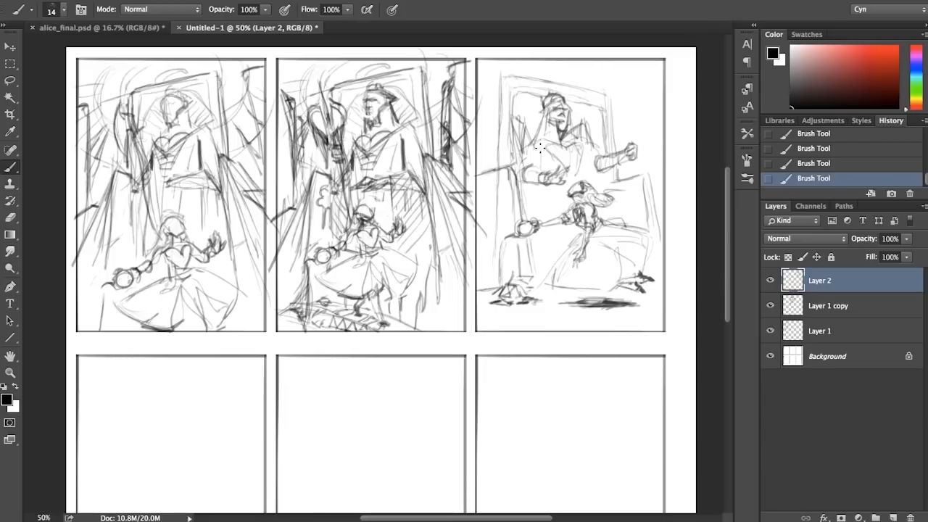
- Sketch the queen's sleeves and draped gown behind the girl in the third frame
left_click_drag(540, 147, 526, 169)
left_click_drag(602, 144, 584, 187)
left_click_drag(557, 149, 534, 219)
left_click_drag(560, 235, 544, 262)
left_click_drag(595, 167, 605, 190)
left_click_drag(605, 180, 626, 231)
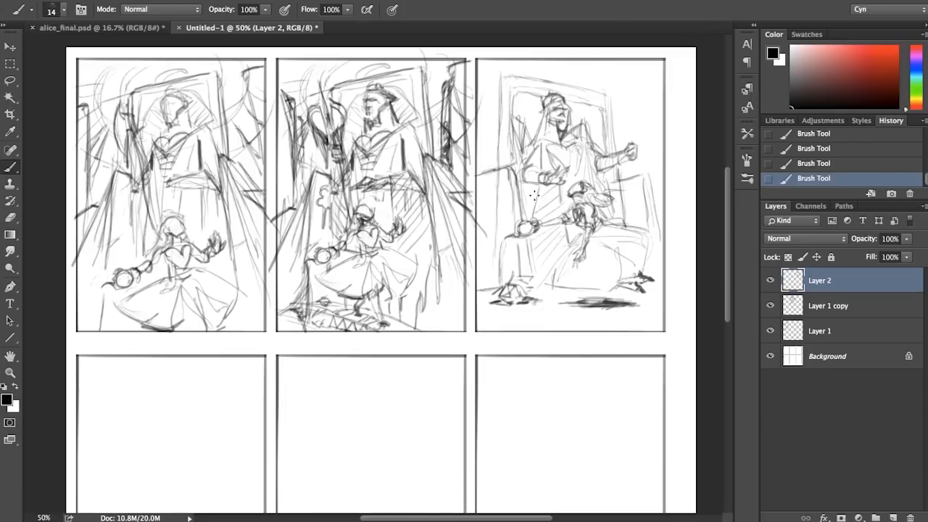
- Draw a tall staff in the queen's raised hand and darken the throne edge beside her other arm
left_click_drag(536, 198, 525, 206)
left_click_drag(627, 158, 627, 224)
left_click_drag(635, 113, 618, 222)
left_click_drag(634, 111, 629, 145)
left_click_drag(519, 165, 517, 140)
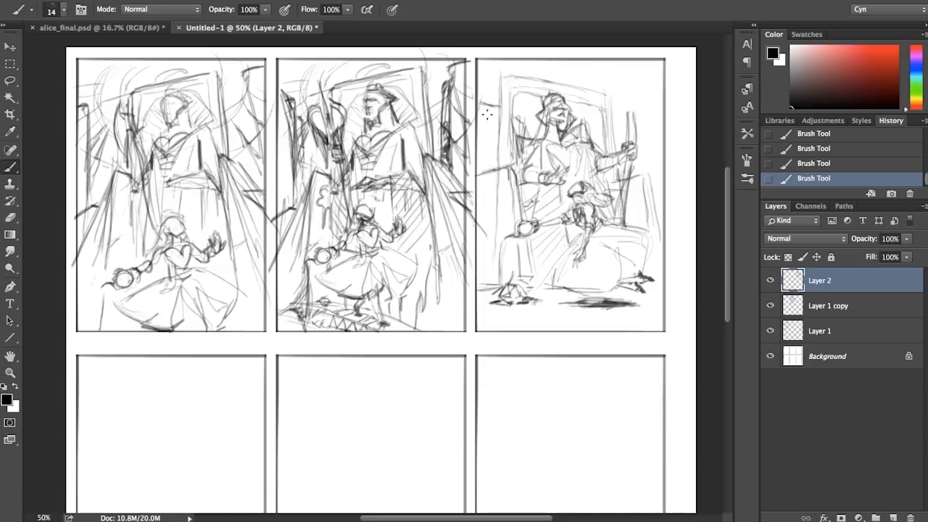
- Sketch background pillars, drapery and crossing lines around the throne, and add a curved head to the queen's staff
left_click_drag(487, 114, 484, 152)
left_click_drag(487, 82, 501, 61)
mouse_move(522, 75)
left_mouse_down()
mouse_move(528, 60)
mouse_move(557, 59)
left_mouse_up()
left_click_drag(580, 77, 643, 69)
left_click_drag(613, 120, 633, 68)
left_click_drag(638, 106, 665, 65)
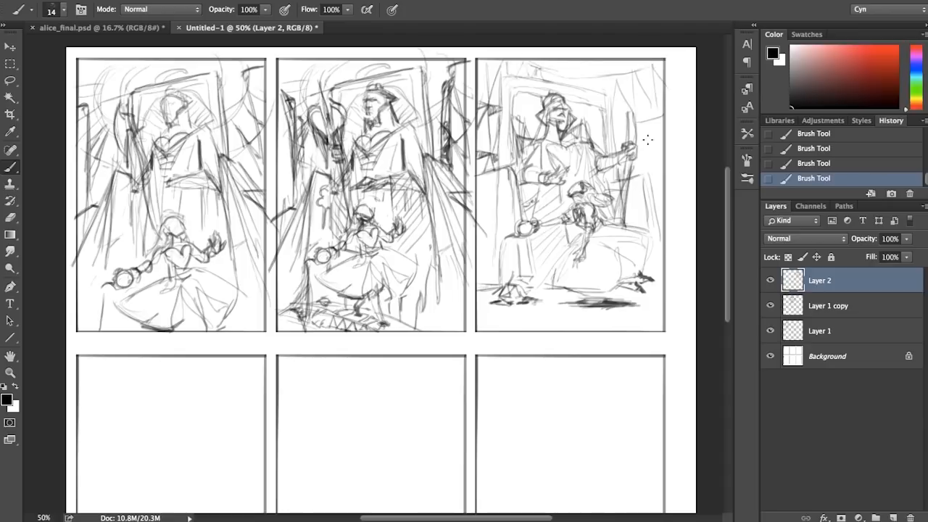
left_click_drag(644, 164, 664, 113)
mouse_move(614, 71)
left_mouse_down()
mouse_move(604, 63)
mouse_move(614, 62)
left_mouse_up()
left_click_drag(657, 167, 634, 117)
left_click_drag(515, 82, 523, 116)
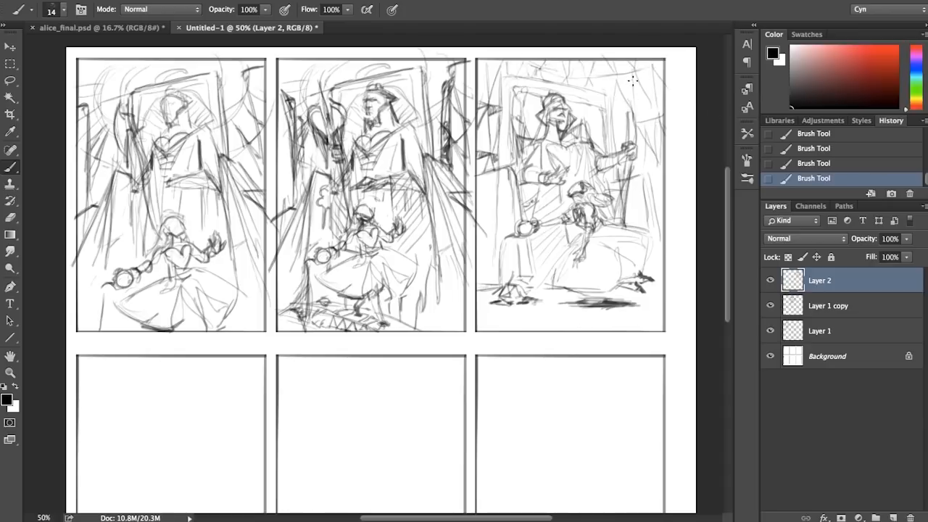
mouse_move(632, 81)
left_mouse_down()
mouse_move(646, 165)
mouse_move(636, 79)
left_mouse_up()
left_click_drag(628, 135, 616, 108)
left_click_drag(652, 181, 643, 167)
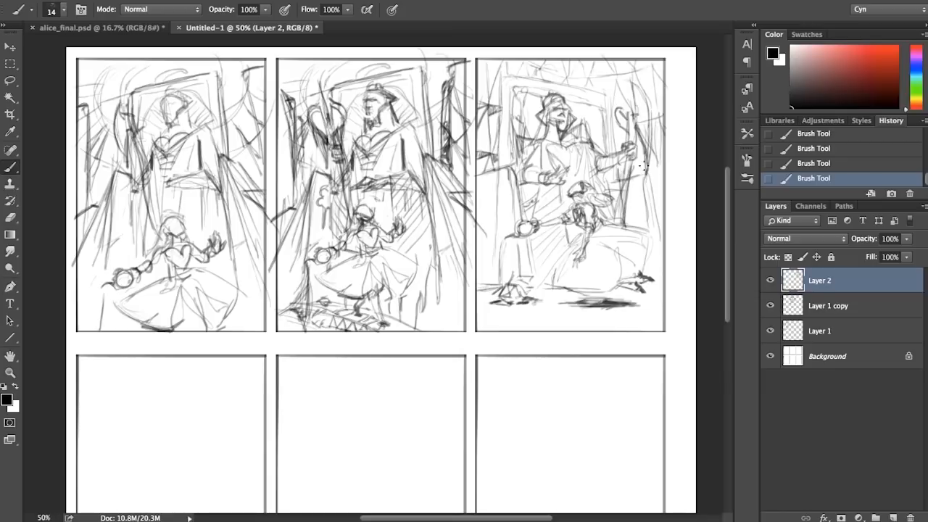
- Darken the queen's bodice and throne legs, and draw swirling ground lines beneath the girl in the third frame
left_click_drag(547, 159, 563, 186)
left_click_drag(556, 143, 577, 173)
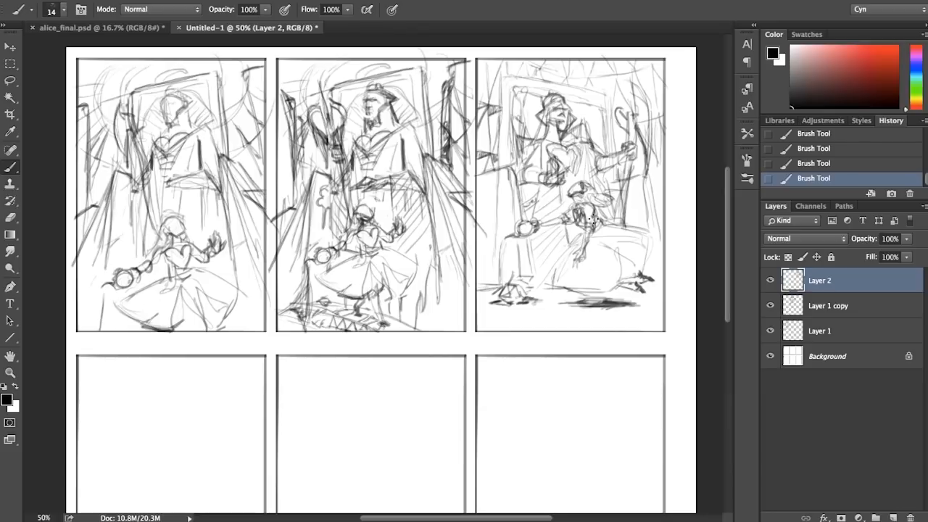
mouse_move(658, 305)
left_mouse_down()
mouse_move(493, 319)
mouse_move(576, 315)
mouse_move(641, 330)
mouse_move(496, 330)
left_mouse_up()
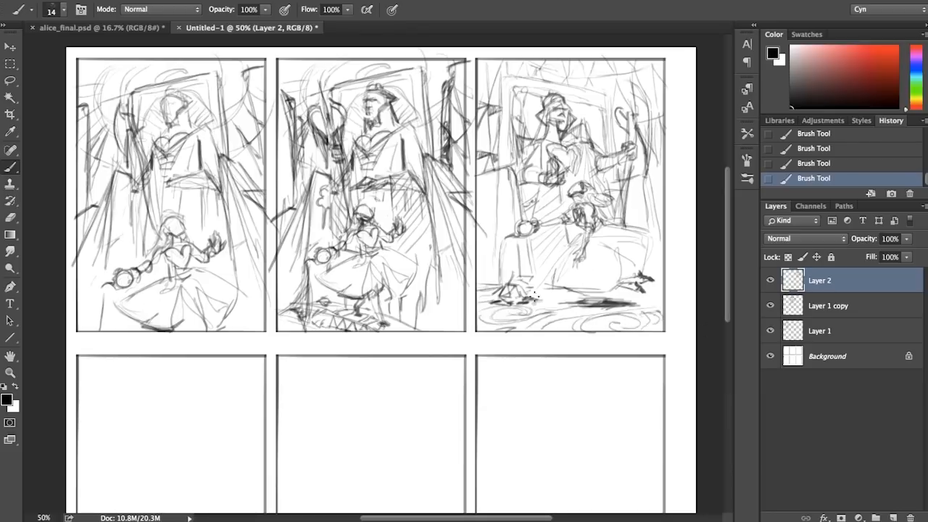
left_click_drag(529, 296, 631, 298)
left_click_drag(512, 164, 514, 227)
mouse_move(520, 235)
left_mouse_down()
mouse_move(530, 277)
mouse_move(522, 289)
mouse_move(528, 263)
left_mouse_up()
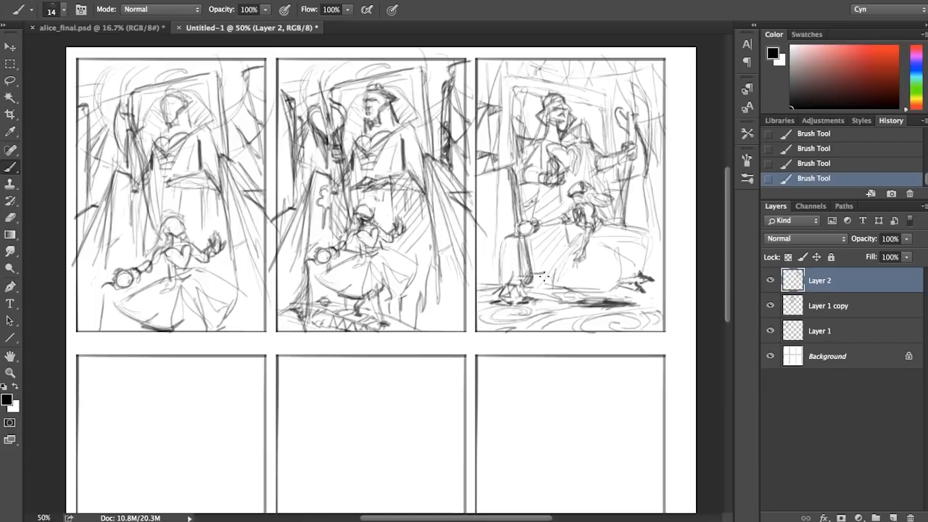
left_click_drag(527, 182, 530, 222)
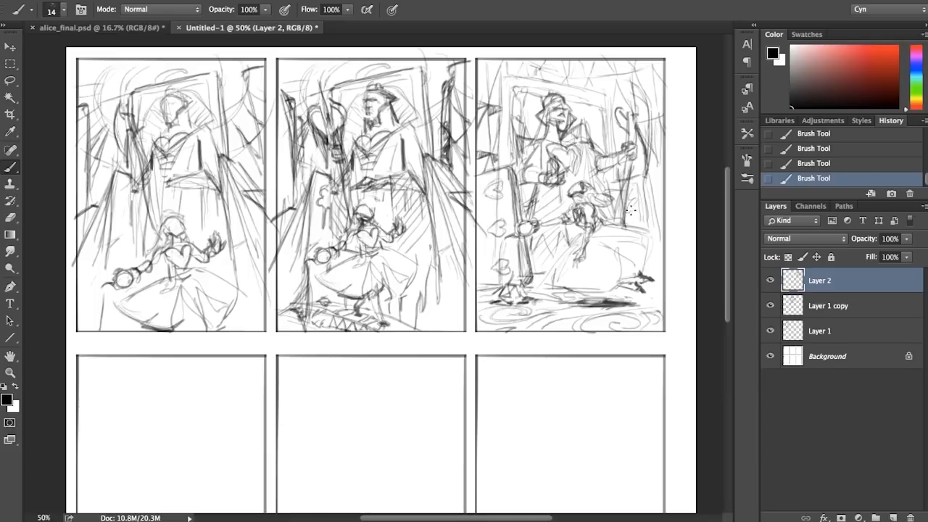
- Duplicate the third sketch into the fourth frame, reposition the lassoed girl with Free Transform, and clear the selection
key("ctrl+minus")
left_click_drag(552, 317, 621, 309)
left_click_drag(598, 179, 332, 376)
key("super+plus")
left_click(10, 81)
mouse_move(385, 245)
left_mouse_down()
mouse_move(304, 330)
mouse_move(406, 256)
left_mouse_up()
key("ctrl+t")
left_click_drag(406, 268, 414, 321)
key("Return")
key("ctrl+d")
- Erase the throne legs and leftover lines around the girl's outstretched arm in the fourth frame
key("e")
left_click_drag(323, 327, 320, 373)
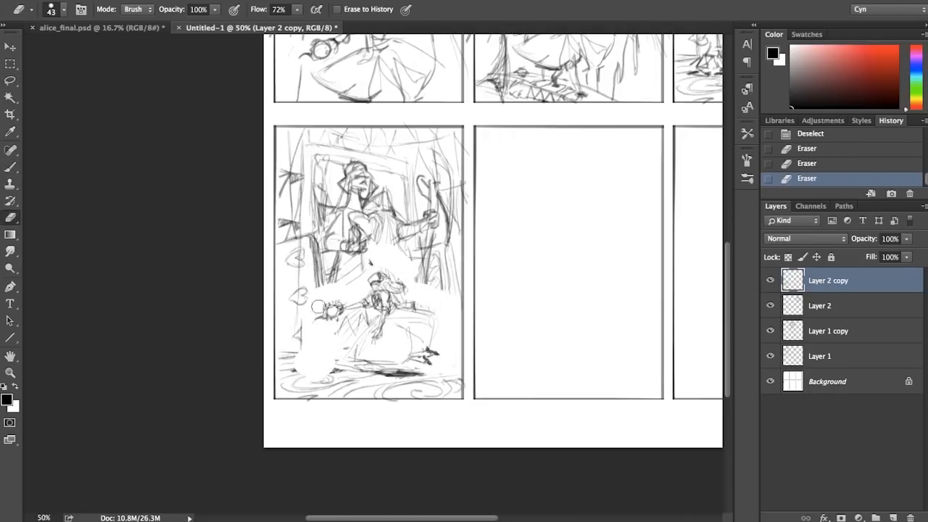
left_click_drag(311, 243, 330, 285)
- Lasso and adjust the girl in the fourth frame, redraw her skirt, and darken the queen's face and hair
key("l")
left_click_drag(319, 341, 435, 276)
left_click_drag(377, 320, 368, 249)
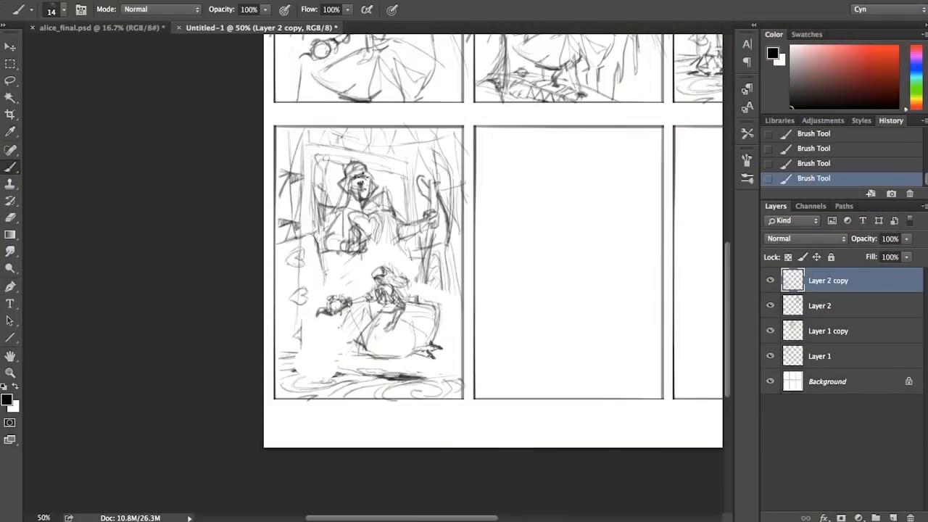
left_click_drag(343, 159, 362, 168)
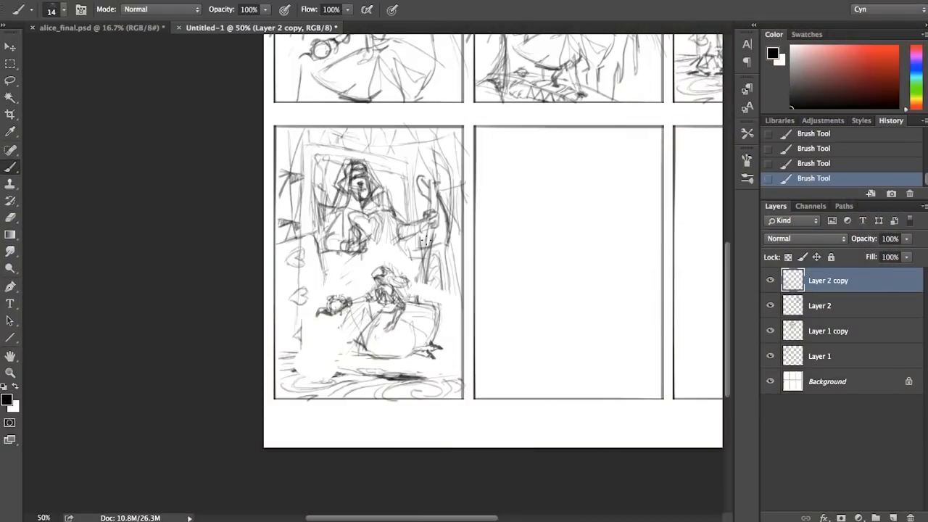
- Lasso the queen's head in the fourth frame, adjust it with Free Transform, and clear the selection
key("l")
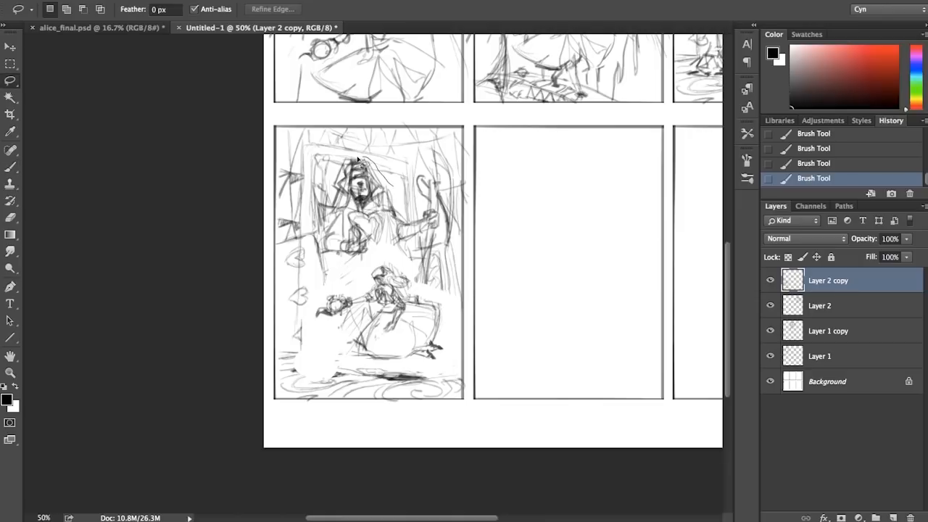
left_click_drag(392, 211, 377, 218)
key("super+t")
left_click_drag(338, 151, 347, 150)
key("Return")
key("super+d")
key("b")
- Sketch the ledge below the girl, a diamond shape overhead, throne side lines, and a support line under her hand
left_click_drag(365, 377, 461, 368)
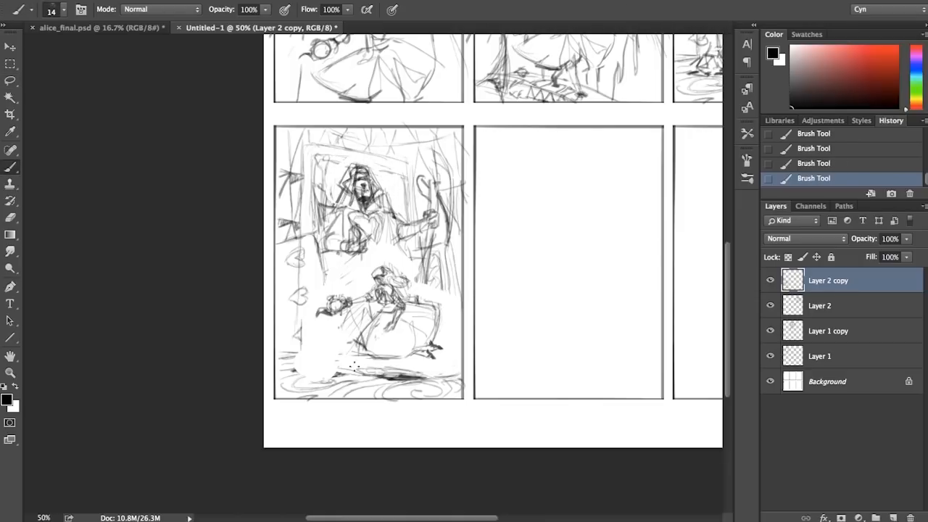
mouse_move(326, 398)
left_mouse_down()
mouse_move(347, 380)
mouse_move(427, 373)
left_mouse_up()
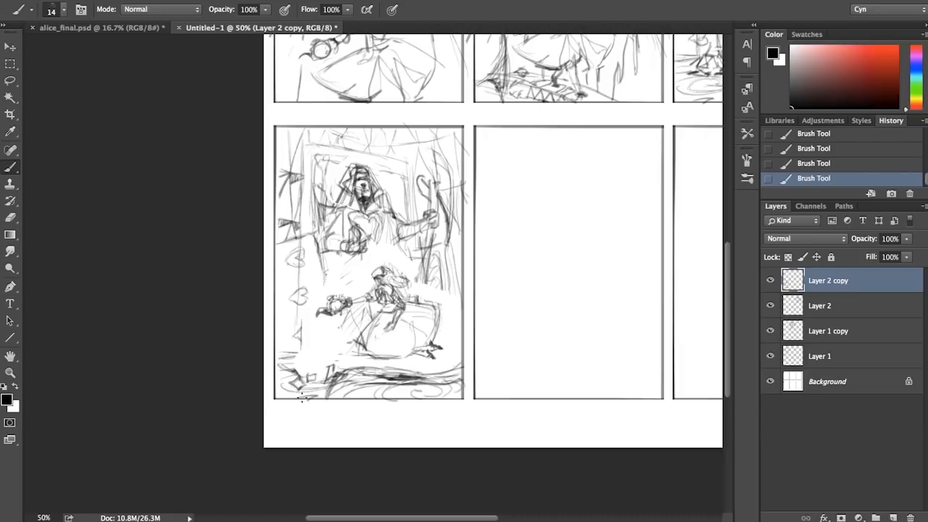
left_click_drag(411, 143, 450, 138)
mouse_move(399, 144)
left_mouse_down()
mouse_move(446, 136)
mouse_move(450, 173)
left_mouse_up()
left_click_drag(458, 131, 459, 161)
left_click_drag(293, 165, 296, 221)
left_click_drag(304, 238, 309, 150)
mouse_move(312, 327)
left_mouse_down()
mouse_move(312, 384)
mouse_move(314, 365)
left_mouse_up()
- Add a zigzag pattern along the ledge and vertical lines down the right side of the fourth frame
mouse_move(359, 384)
left_mouse_down()
mouse_move(439, 387)
mouse_move(451, 375)
left_mouse_up()
left_click_drag(354, 378, 391, 374)
left_click_drag(357, 379, 352, 398)
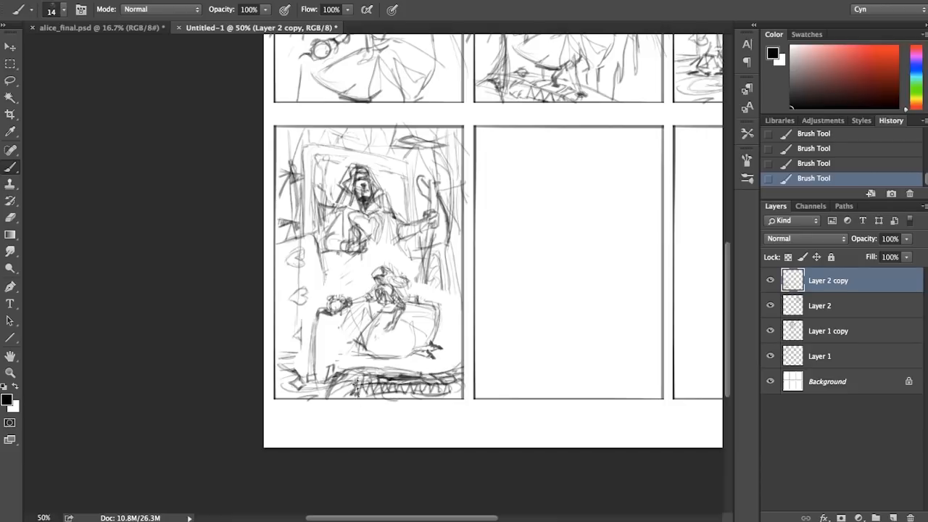
left_click_drag(457, 283, 452, 365)
left_click_drag(424, 267, 425, 301)
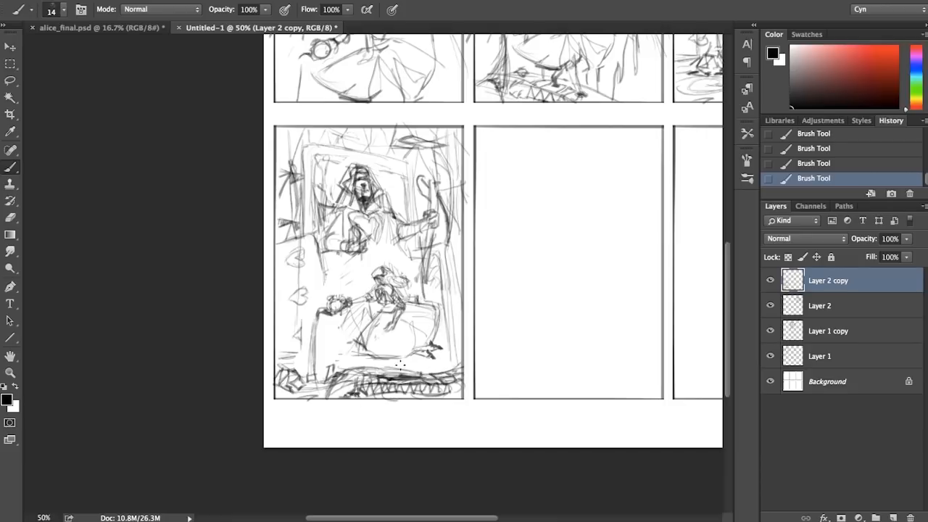
- Erase the hearts and stray lines along the left side of the throne in the fourth frame
left_click(795, 135)
left_click(797, 179)
key("e")
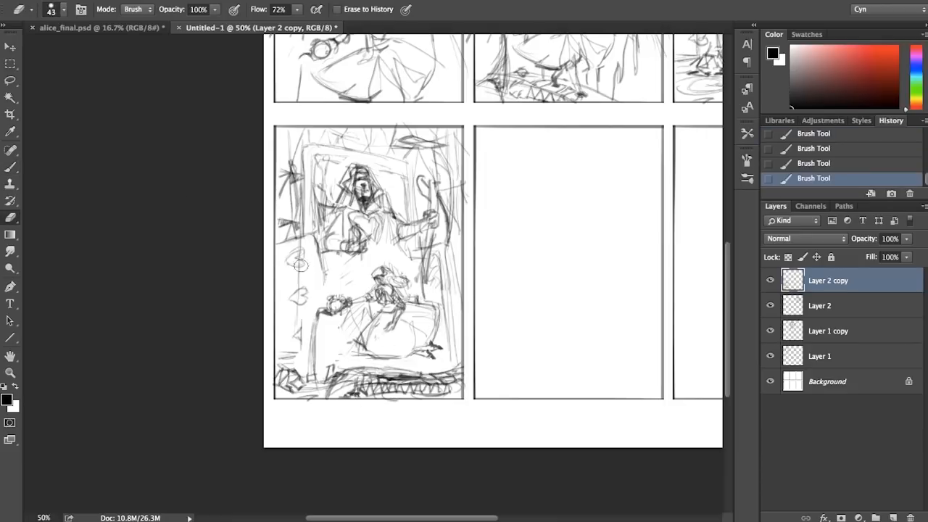
left_click_drag(297, 245, 296, 321)
left_click_drag(321, 244, 321, 279)
left_click_drag(292, 350, 286, 354)
left_click_drag(300, 254, 301, 258)
- Move the fourth frame's sketch slightly upward and erase the queen's staff and raised hand
left_click(10, 49)
left_click_drag(451, 293, 452, 286)
key("e")
mouse_move(435, 167)
left_mouse_down()
mouse_move(432, 229)
mouse_move(444, 232)
left_mouse_up()
- Draw tall, tapering throne armrests on both sides of the girl in the fourth frame
key("b")
left_click_drag(312, 222, 296, 361)
left_click_drag(294, 383, 292, 401)
left_click_drag(312, 226, 299, 300)
left_click_drag(299, 299, 287, 354)
left_click_drag(283, 380, 276, 403)
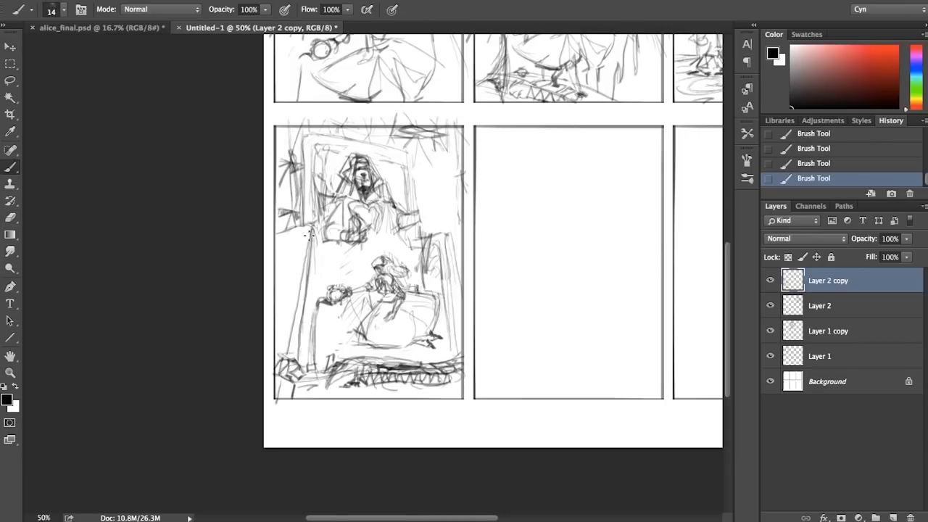
left_click_drag(297, 308, 293, 356)
left_click_drag(286, 380, 280, 399)
left_click_drag(458, 229, 444, 319)
left_click_drag(450, 233, 417, 243)
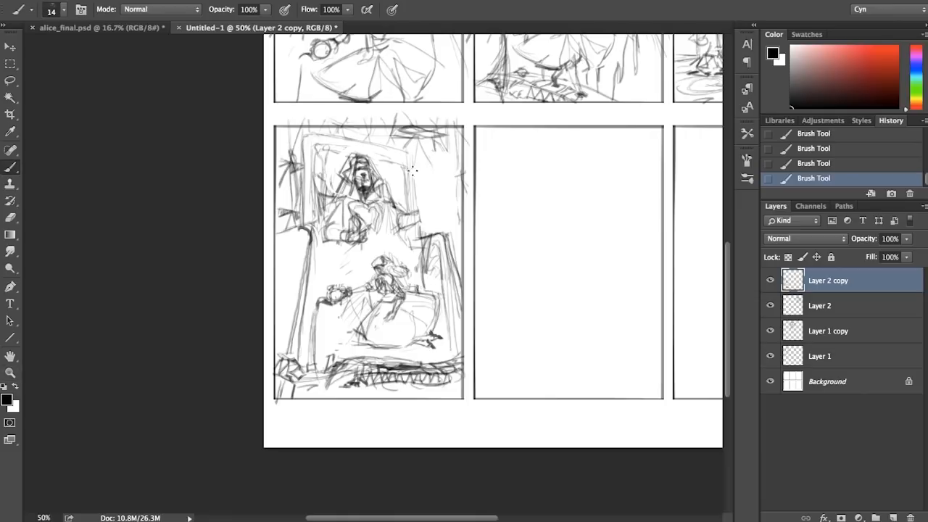
- Erase the queen's outstretched forearm in the fourth frame and redraw her arms, with one holding a scepter close to the throne
key("e")
left_click_drag(415, 200, 408, 254)
key("b")
left_click_drag(341, 236, 321, 277)
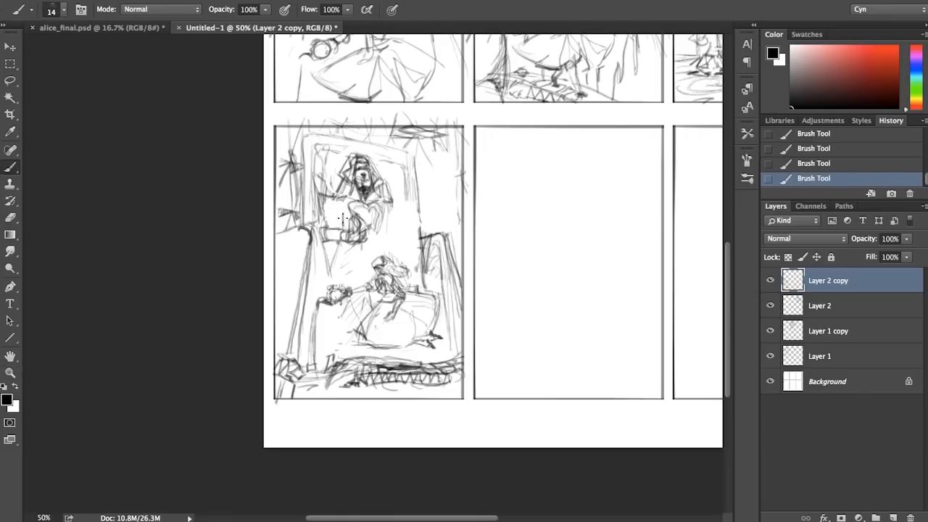
left_click_drag(324, 199, 320, 232)
mouse_move(383, 195)
left_mouse_down()
mouse_move(407, 200)
mouse_move(397, 219)
mouse_move(408, 188)
left_mouse_up()
mouse_move(410, 287)
left_mouse_down()
mouse_move(411, 164)
mouse_move(401, 148)
mouse_move(402, 157)
mouse_move(410, 150)
mouse_move(419, 205)
left_mouse_up()
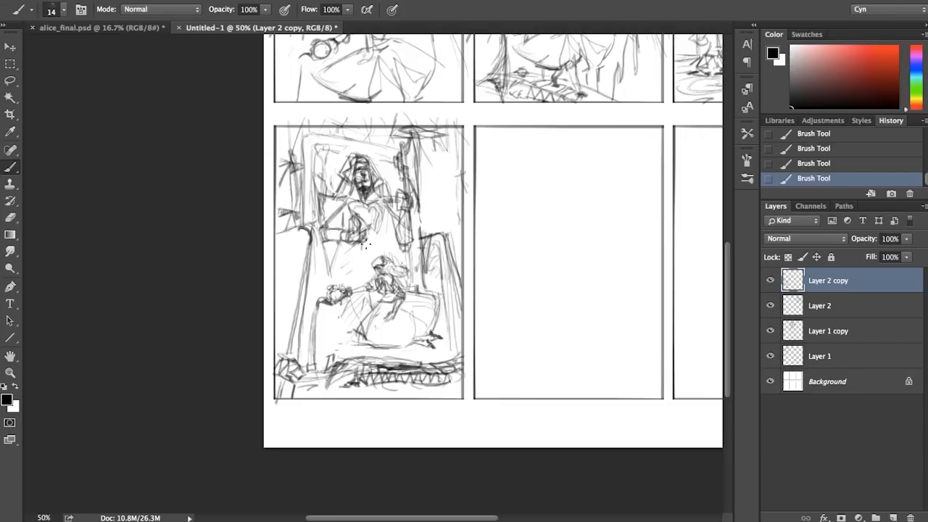
- Draw the folds of the queen's gown, the throne's sloping sides and a card shape in the fourth frame's upper background
left_click(794, 145)
left_click_drag(367, 245, 378, 229)
left_click_drag(328, 263, 319, 282)
left_click_drag(408, 252, 461, 325)
left_click_drag(325, 258, 306, 300)
mouse_move(338, 243)
left_mouse_down()
mouse_move(309, 277)
mouse_move(314, 287)
left_mouse_up()
left_click(10, 218)
left_click(10, 167)
left_click_drag(331, 258, 300, 325)
left_click_drag(307, 283, 300, 319)
left_click_drag(442, 161, 436, 195)
left_click_drag(456, 154, 441, 191)
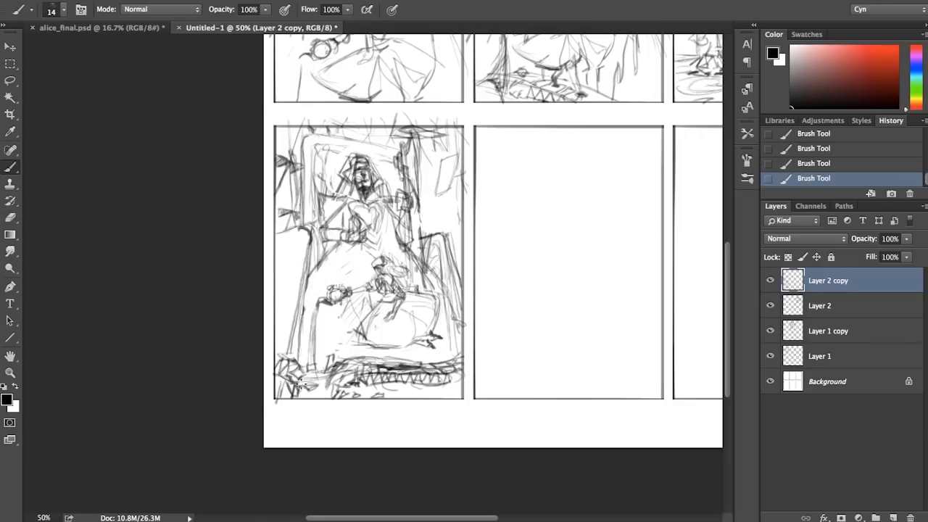
- Transform the girl's skirt in the fourth frame slightly upward and shift her head and torso a little to the left
key("l")
mouse_move(389, 296)
left_mouse_down()
mouse_move(357, 308)
mouse_move(407, 282)
left_mouse_up()
key("super+t")
left_click_drag(473, 323, 473, 306)
key("Return")
key("super+d")
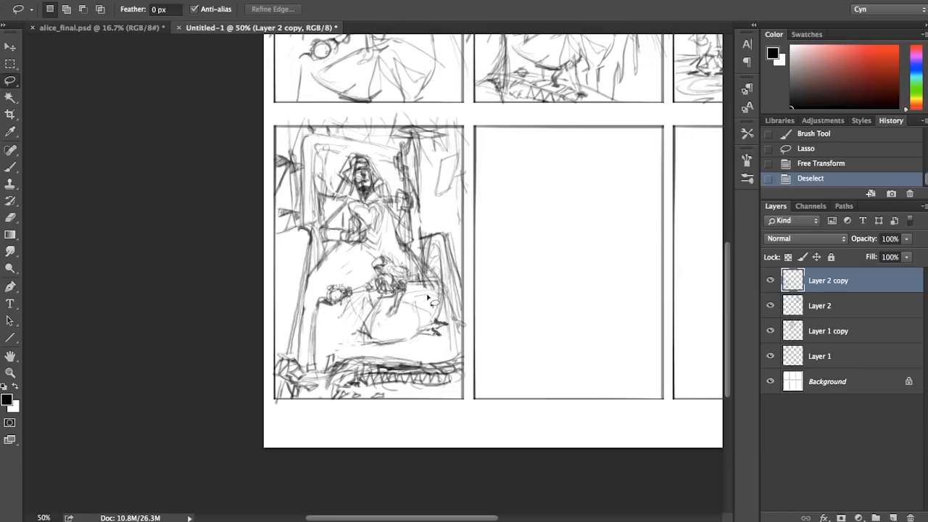
mouse_move(397, 255)
left_mouse_down()
mouse_move(446, 296)
mouse_move(406, 254)
left_mouse_up()
key("super+d")
- Add vertical lines beneath the girl and along the left side of the fourth frame, and merge the sketch layers
left_click_drag(471, 300, 451, 340)
key("b")
left_click_drag(427, 333, 430, 360)
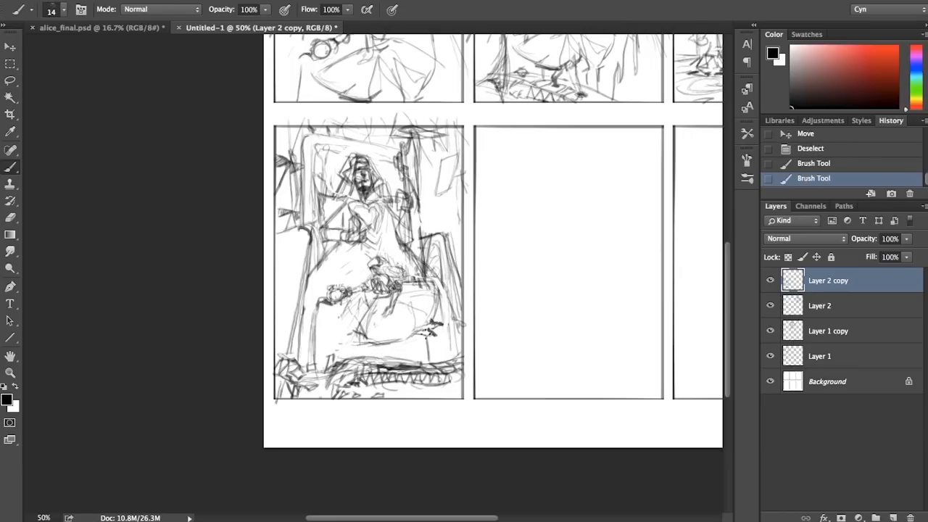
left_click_drag(318, 235, 316, 301)
left_click_drag(317, 237, 314, 298)
key("super+e")
- Copy the first frame's queen and throne without the girl into the fifth frame and flip the copy horizontally
mouse_move(179, 64)
left_mouse_down()
mouse_move(193, 251)
mouse_move(258, 183)
mouse_move(294, 71)
mouse_move(190, 65)
left_mouse_up()
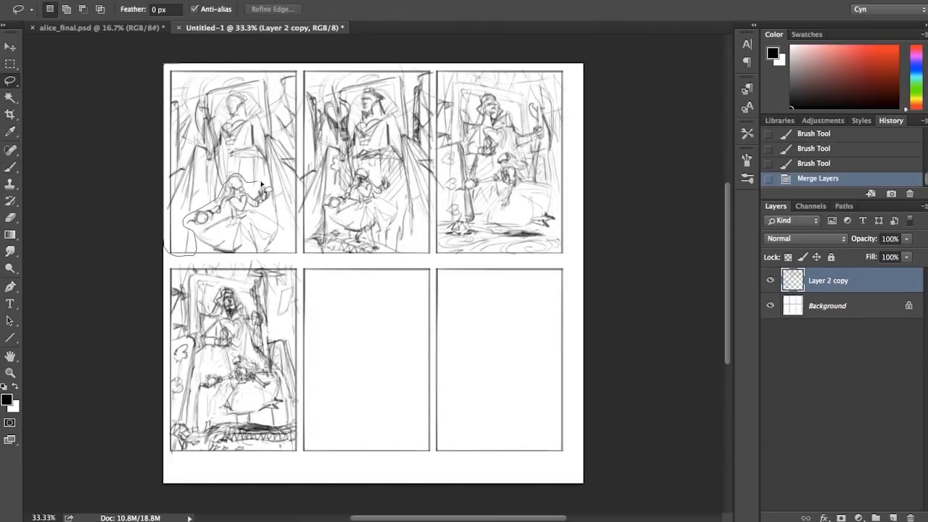
key("super+c")
key("super+v")
mouse_move(262, 198)
left_mouse_down()
mouse_move(394, 394)
mouse_move(402, 367)
left_mouse_up()
left_click(127, 2)
left_click(325, 398)
key("super+d")
- Sketch background lines along the upper left of the fifth frame to extend the pasted throne scene
key("b")
left_click_drag(319, 273, 310, 298)
left_click_drag(322, 271, 312, 293)
mouse_move(325, 270)
left_mouse_down()
mouse_move(307, 298)
mouse_move(318, 274)
left_mouse_up()
key("e")
key("b")
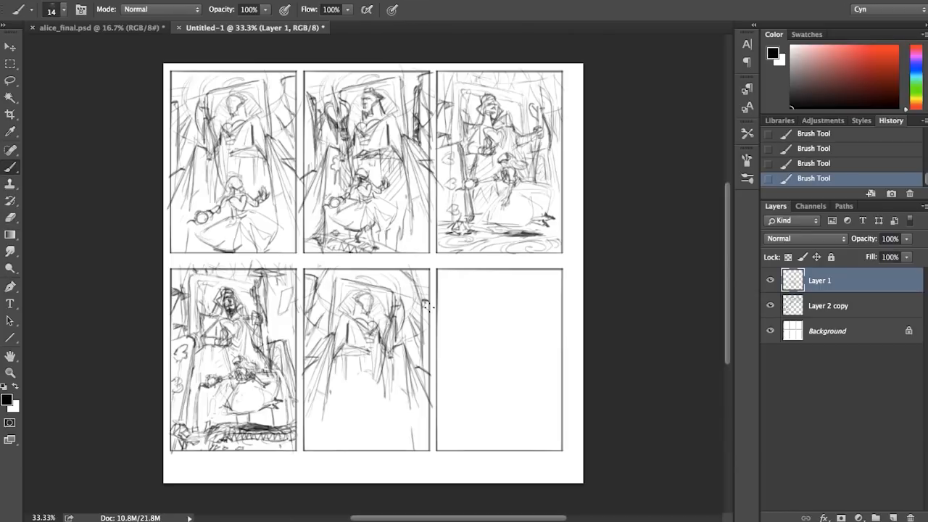
- Copy the girl from the third frame into the lower part of the fifth frame and transform her to fit
left_click(10, 80)
left_click(296, 328)
mouse_move(508, 151)
left_mouse_down()
mouse_move(462, 185)
mouse_move(487, 221)
mouse_move(525, 179)
mouse_move(507, 151)
left_mouse_up()
key("super+c")
key("super+v")
mouse_move(519, 230)
left_mouse_down()
mouse_move(394, 441)
mouse_move(416, 426)
left_mouse_up()
key("super+t")
left_click_drag(401, 407, 402, 412)
key("Return")
- Nudge the fifth frame's throne sketch to the left and the pasted girl to the right and up
left_click(804, 303)
key("shift+super+Left")
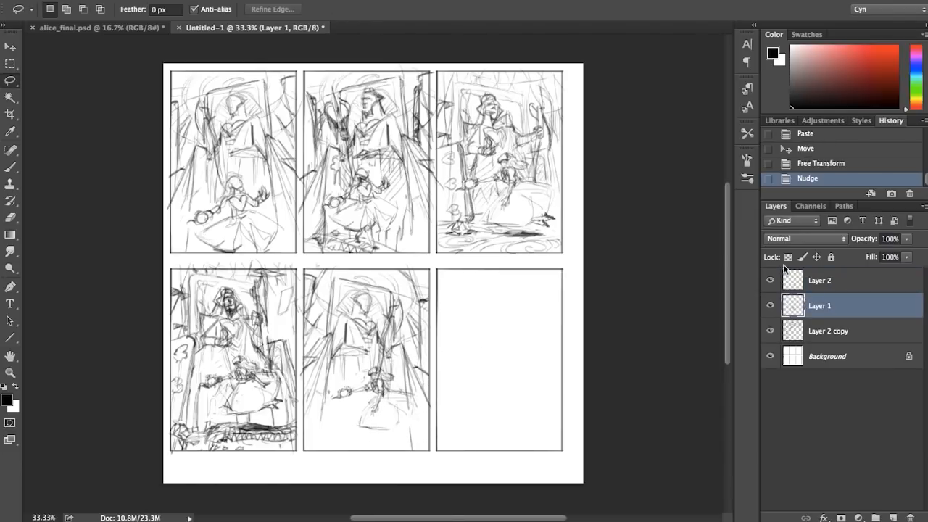
left_click(823, 280)
key("shift+super+Right")
key("shift+super+Up")
- Copy the fourth frame's ground into the bottom of the fifth frame and touch up its right edge with brush strokes
left_click(827, 331)
mouse_move(297, 419)
left_mouse_down()
mouse_move(174, 430)
mouse_move(303, 444)
mouse_move(428, 438)
left_mouse_up()
key("super+c")
key("super+v")
key("b")
left_click_drag(417, 428, 428, 435)
mouse_move(421, 427)
left_mouse_down()
mouse_move(428, 434)
mouse_move(420, 413)
left_mouse_up()
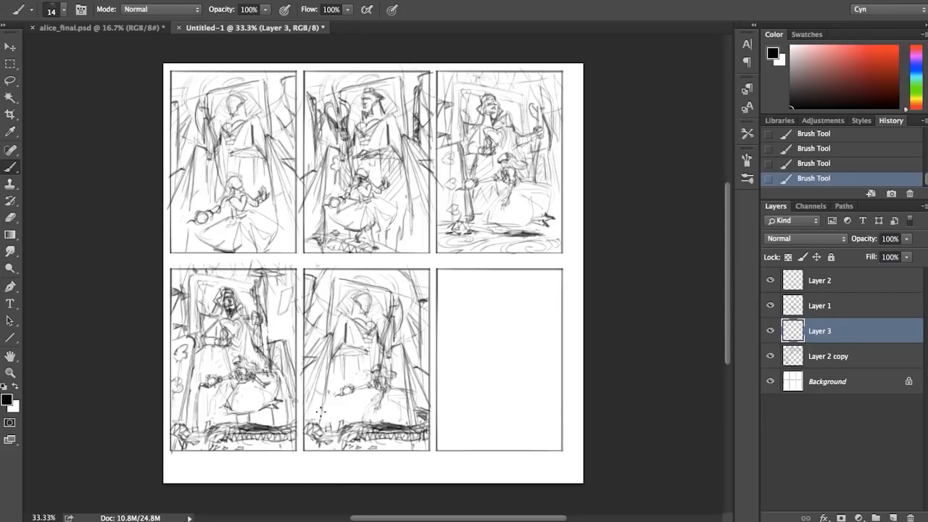
- Check Layer 1 by hiding and showing it, and erase its throne lines overlapping the girl's skirt in the fifth frame
key("super+equal")
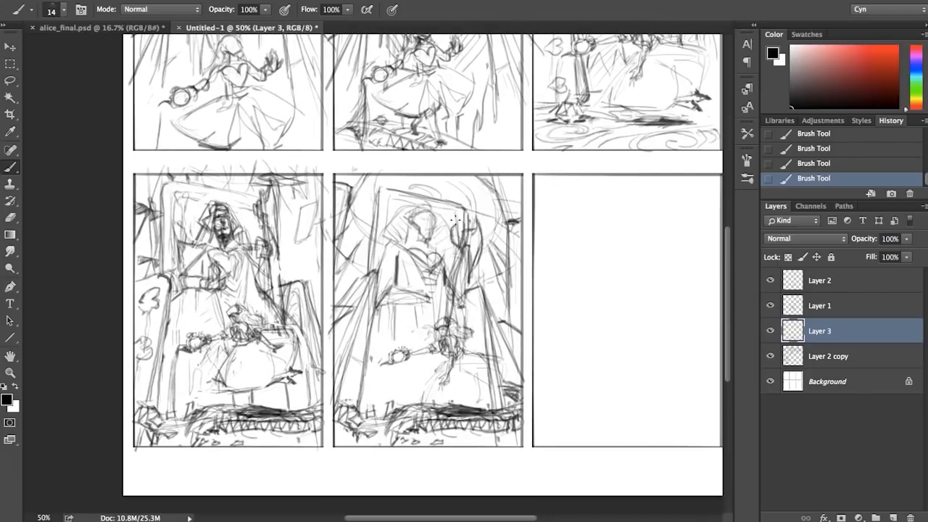
left_click(433, 319, "alt")
left_click(820, 305)
left_click(770, 305)
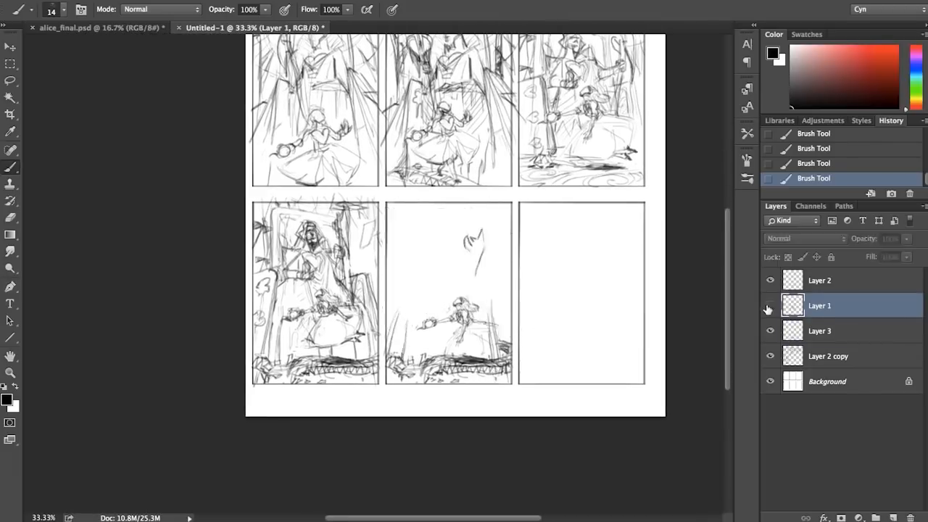
left_click(770, 305)
key("super+equal")
left_click(819, 281)
key("e")
left_click(820, 306)
left_click_drag(522, 316, 508, 328)
left_click_drag(509, 326, 499, 332)
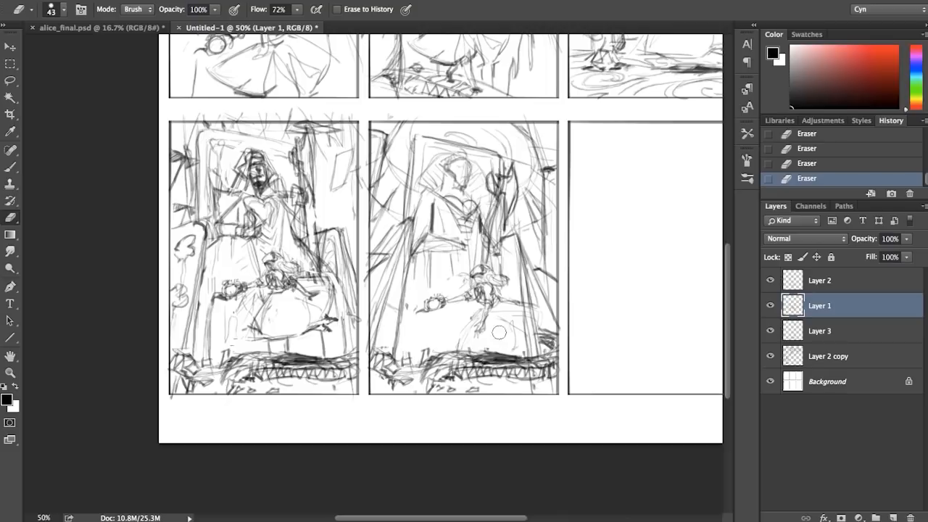
- Move the girl in the fifth frame slightly up and left and draw her striding legs with a dark ground shadow
left_click(798, 283)
left_click_drag(495, 288, 490, 276)
left_click(16, 167)
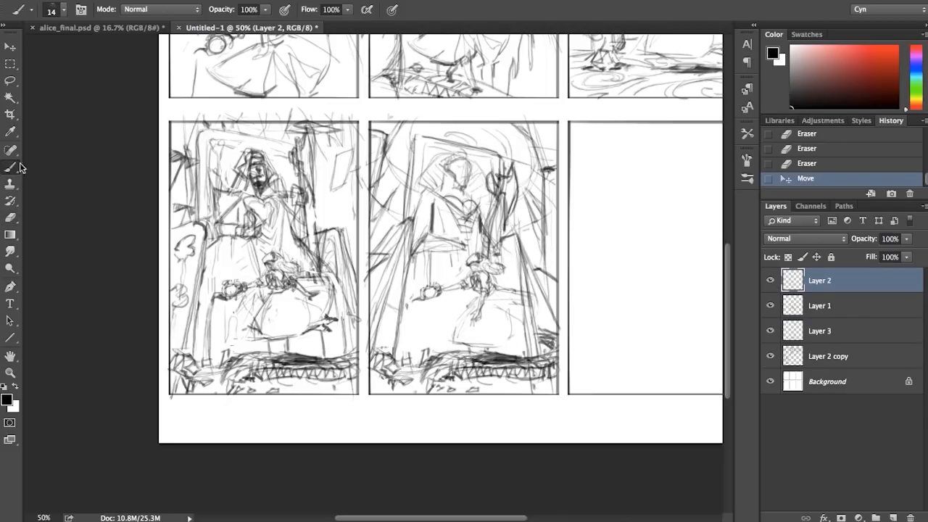
left_click_drag(475, 345, 483, 363)
left_click_drag(476, 352, 496, 362)
left_click_drag(497, 360, 527, 341)
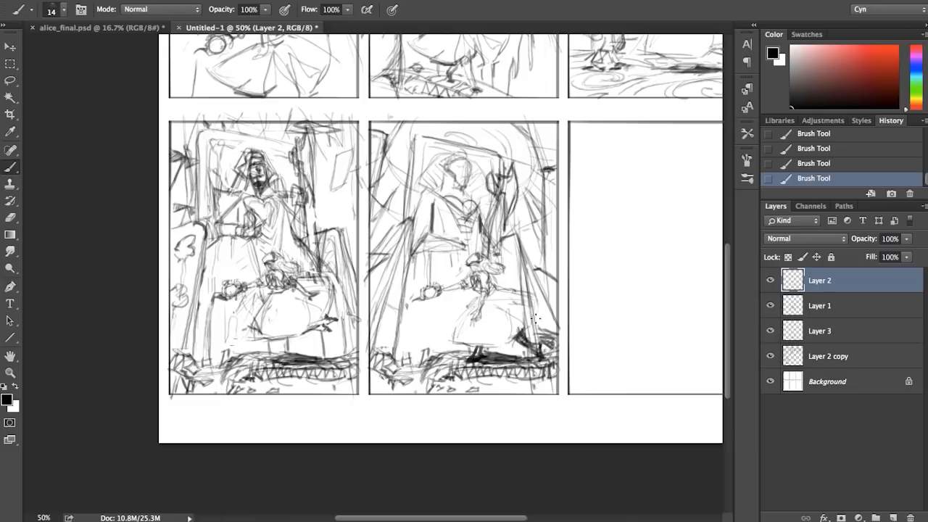
- Redraw the outline of the girl's skirt and rework her torso and hair in the fifth frame
mouse_move(446, 320)
left_mouse_down()
mouse_move(490, 285)
mouse_move(477, 322)
left_mouse_up()
key("e")
left_click_drag(490, 277, 484, 290)
key("b")
left_click_drag(491, 277, 479, 295)
mouse_move(477, 277)
left_mouse_down()
mouse_move(484, 290)
mouse_move(493, 270)
left_mouse_up()
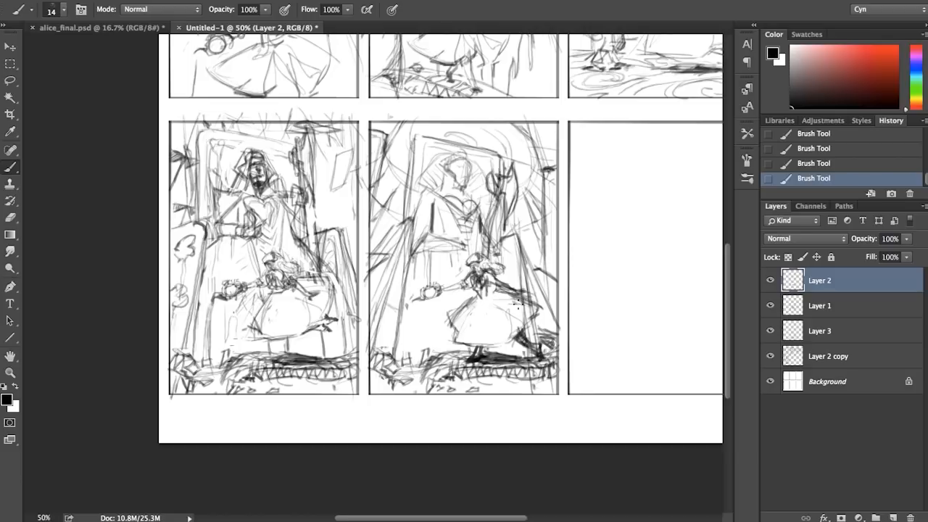
left_click_drag(518, 304, 512, 305)
left_click(512, 305)
- Rework the girl's teapot in the fifth frame and draw the throne's seat edge running down beneath it
left_click(11, 81)
mouse_move(440, 283)
left_mouse_down()
mouse_move(457, 293)
mouse_move(438, 293)
left_mouse_up()
key("b")
left_click_drag(435, 287, 425, 296)
key("super+d")
mouse_move(425, 294)
left_mouse_down()
mouse_move(415, 300)
mouse_move(409, 373)
left_mouse_up()
left_click_drag(421, 303, 410, 376)
left_click_drag(415, 305, 408, 366)
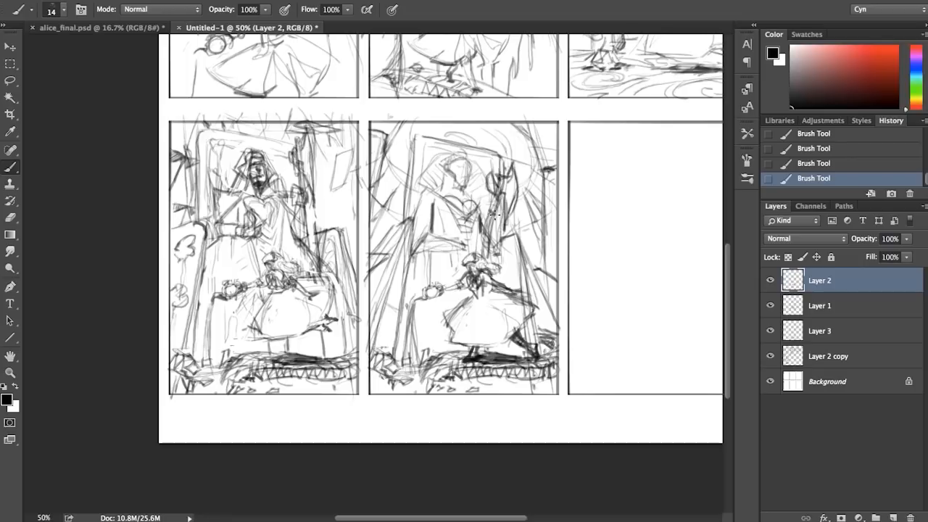
- Draw the queen's hand gripping the staff and shade the shapes at both sides of the fifth frame
left_click_drag(493, 214, 489, 217)
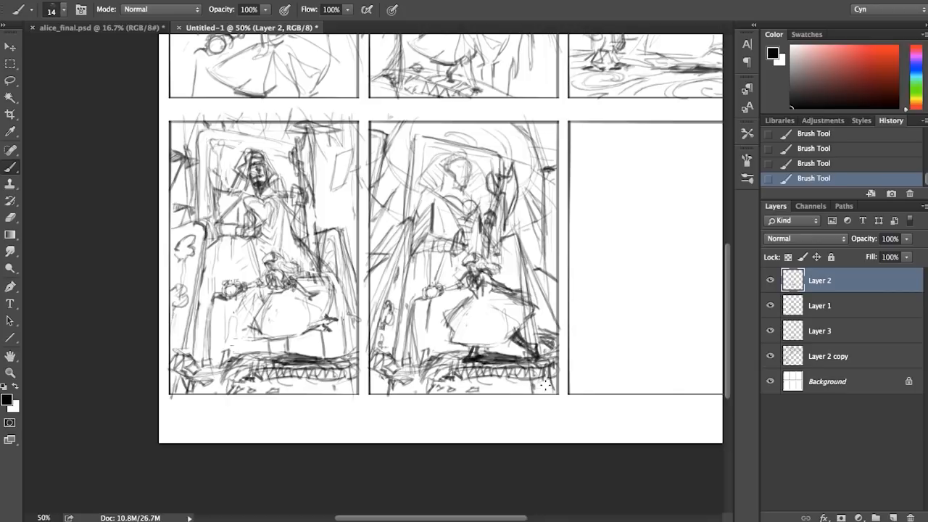
left_click_drag(375, 282, 370, 297)
left_click_drag(533, 269, 554, 308)
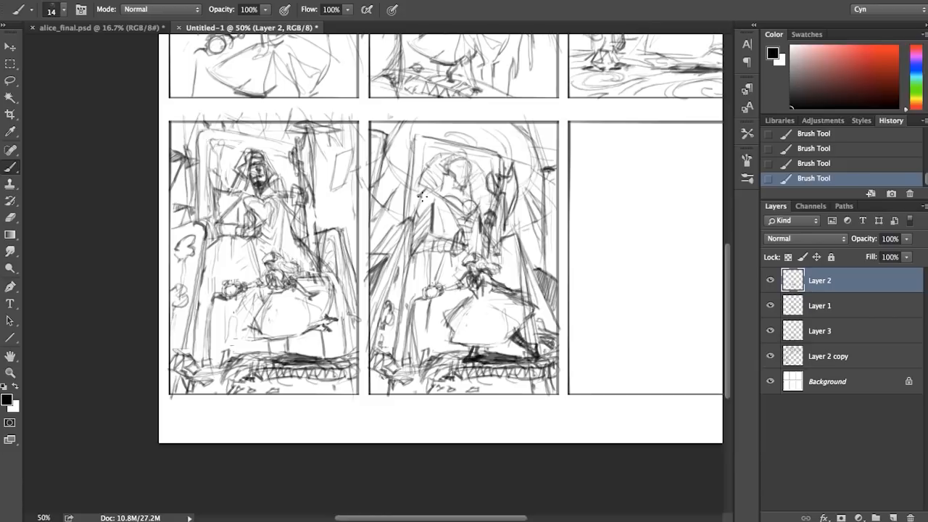
- Merge the fifth frame's layers into Layer 2, then select, transform and slightly shift the queen's resting hand
key("l")
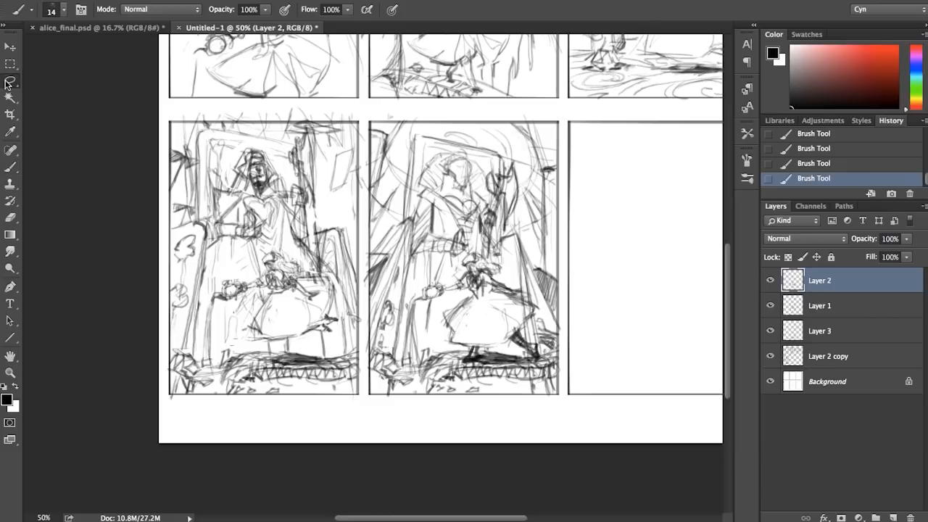
key("super+e")
key("super+t")
mouse_move(471, 227)
left_mouse_down()
mouse_move(455, 258)
mouse_move(467, 220)
left_mouse_up()
left_click(457, 249, "super")
left_click(457, 256, "super")
key("Return")
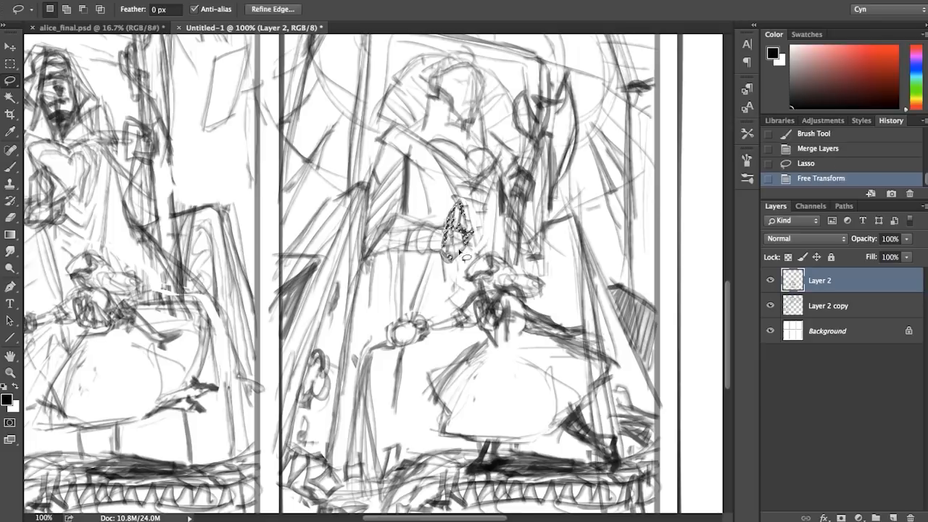
left_click_drag(464, 254, 459, 253, "super")
key("super+d")
- Erase and redraw the queen's shoulder and cape edge in the fifth frame and sketch in her facial features
left_click(475, 259, "alt+super")
left_click(475, 260, "alt+super")
key("b")
left_click_drag(420, 145, 408, 224)
mouse_move(422, 138)
left_mouse_down()
mouse_move(408, 220)
mouse_move(415, 217)
left_mouse_up()
key("e")
left_click_drag(424, 154, 414, 220)
left_click_drag(423, 156, 415, 211)
key("b")
left_click_drag(420, 138, 440, 141)
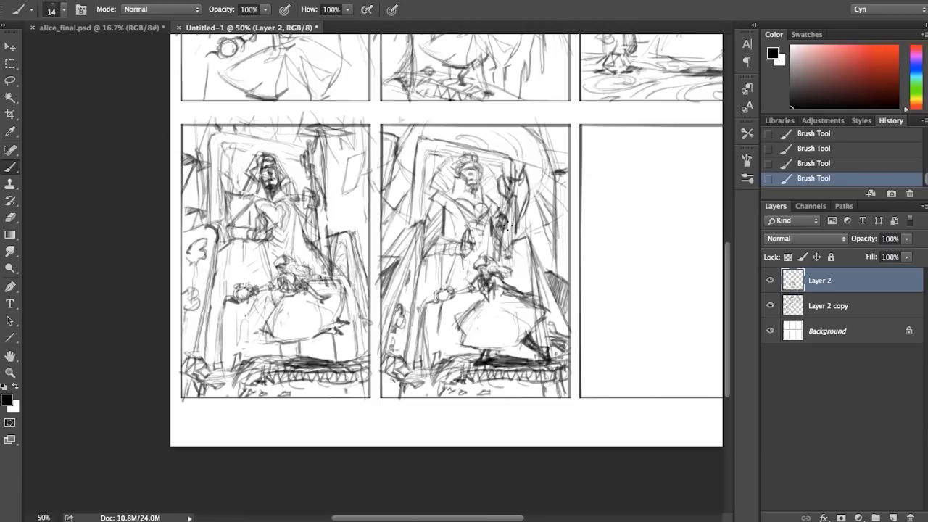
- Erase and redraw the lines of the throne's right armrest beside the girl in the fifth frame
left_click_drag(521, 290, 511, 236)
key("e")
left_click_drag(519, 234, 531, 293)
left_click(487, 325)
key("b")
left_click_drag(524, 247, 539, 296)
left_click_drag(532, 240, 557, 312)
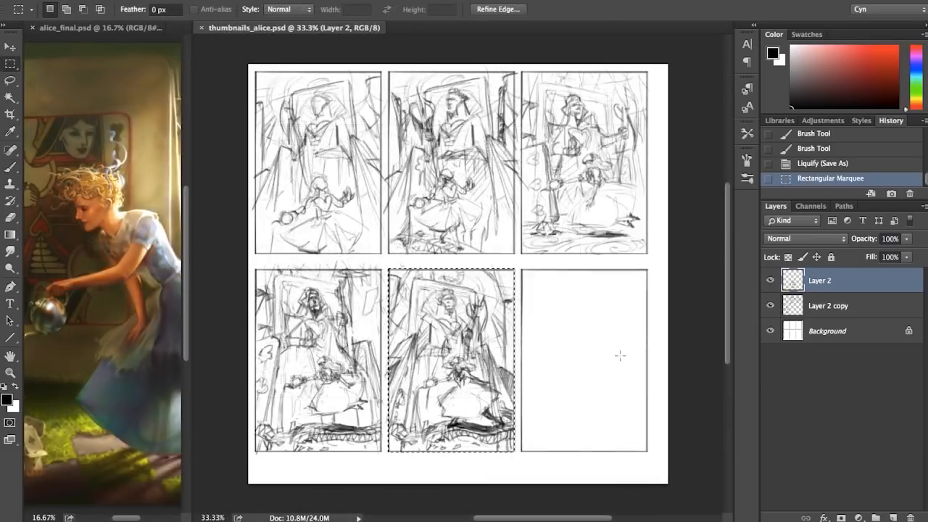
- Create a new document, paste the selected fifth thumbnail into it and transform it to fit the canvas
key("ctrl+n")
key("Return")
key("ctrl+v")
key("ctrl+t")
left_click_drag(583, 92, 578, 99)
key("Return")
- Set the new document's image resolution to 600 pixels/inch
key("alt+super+i")
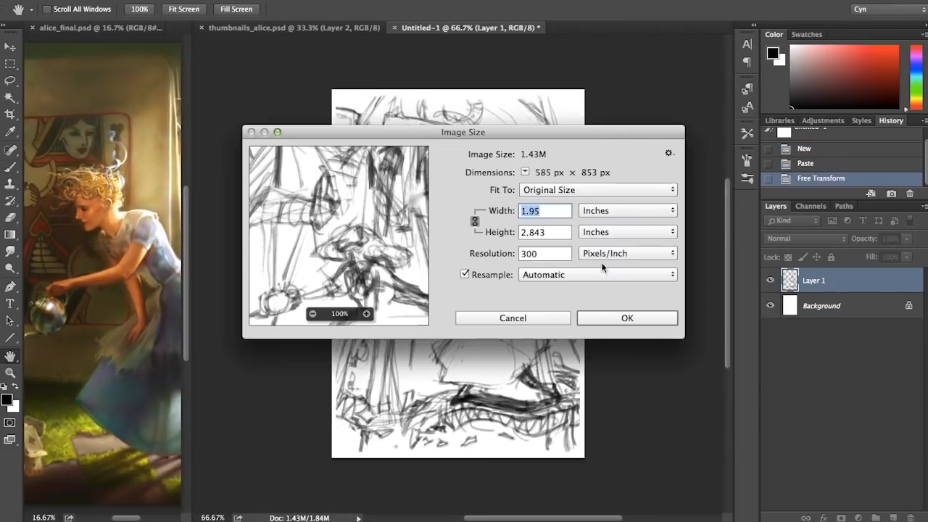
key("Tab")
key("Tab")
type("600")
key("Return")
key("super+minus")
key("super+minus")
- Add a new layer beneath the sketch layer and change the sketch layer's blending mode
left_click(893, 518)
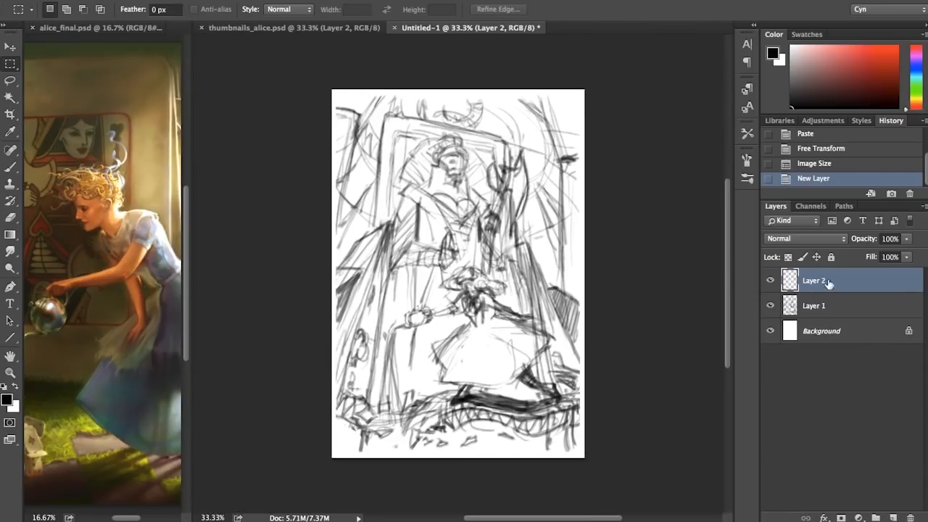
left_click_drag(829, 283, 829, 316)
left_click(805, 239)
left_click(791, 281)
- Fill the Background layer with light gray
left_click(822, 330)
left_click(790, 62)
key("alt+BackSpace")
- Block in the card-shaped throne back behind the queen with dark gray on Layer 2 using a hard round brush
left_click(816, 305)
key("b")
left_click(61, 9)
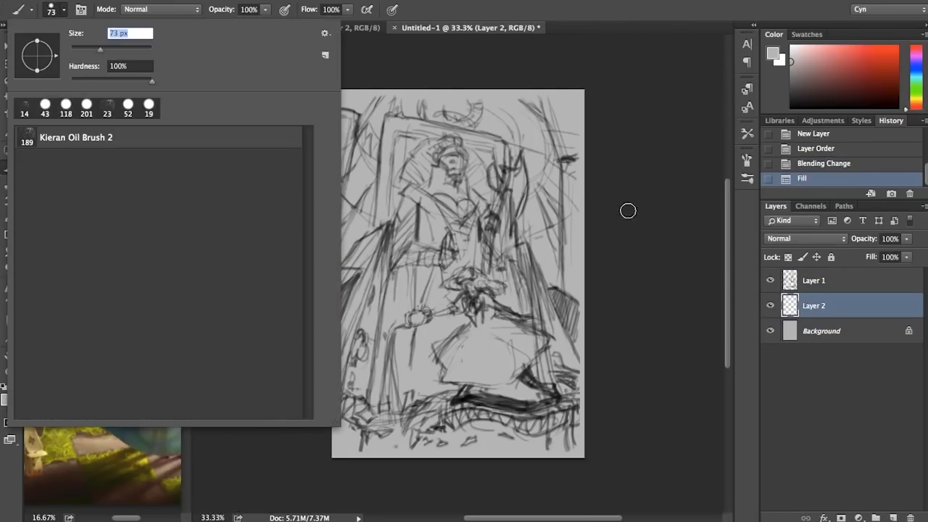
mouse_move(386, 125)
left_mouse_down()
mouse_move(419, 129)
mouse_move(377, 221)
mouse_move(508, 145)
mouse_move(497, 193)
mouse_move(507, 260)
left_mouse_up()
left_click_drag(488, 157, 420, 232)
- Paint dark gray over the side shapes, the foreground corners and both throne armrests on Layer 2
left_click_drag(341, 225, 322, 279)
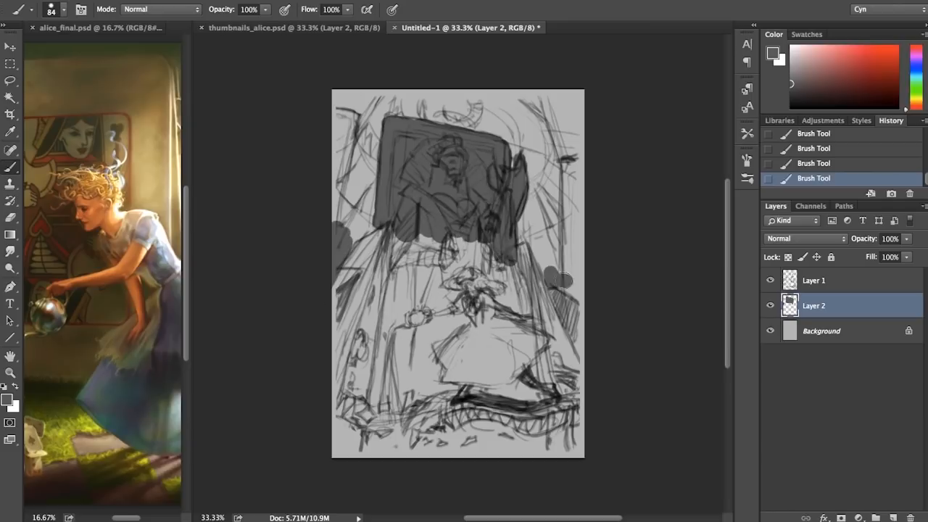
left_click_drag(558, 290, 590, 213)
mouse_move(464, 428)
left_mouse_down()
mouse_move(498, 451)
mouse_move(576, 439)
left_mouse_up()
mouse_move(576, 374)
left_mouse_down()
mouse_move(551, 250)
mouse_move(515, 304)
left_mouse_up()
mouse_move(388, 225)
left_mouse_down()
mouse_move(349, 438)
mouse_move(373, 455)
left_mouse_up()
- Reduce the brush size to 59 px and paint gray tones over the queen, the left background and the throne's right side
left_click(64, 10)
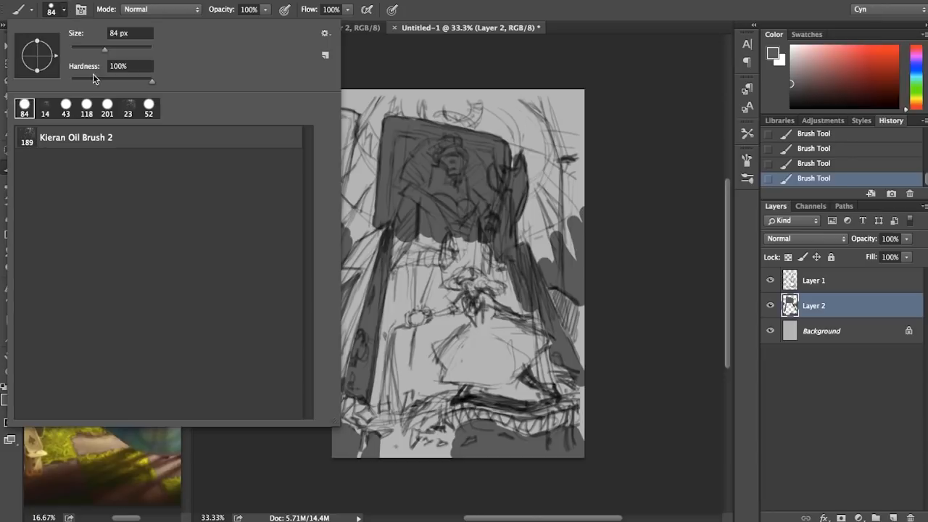
left_click(63, 10)
left_click_drag(104, 51, 93, 50)
left_click(64, 10)
left_click(64, 10)
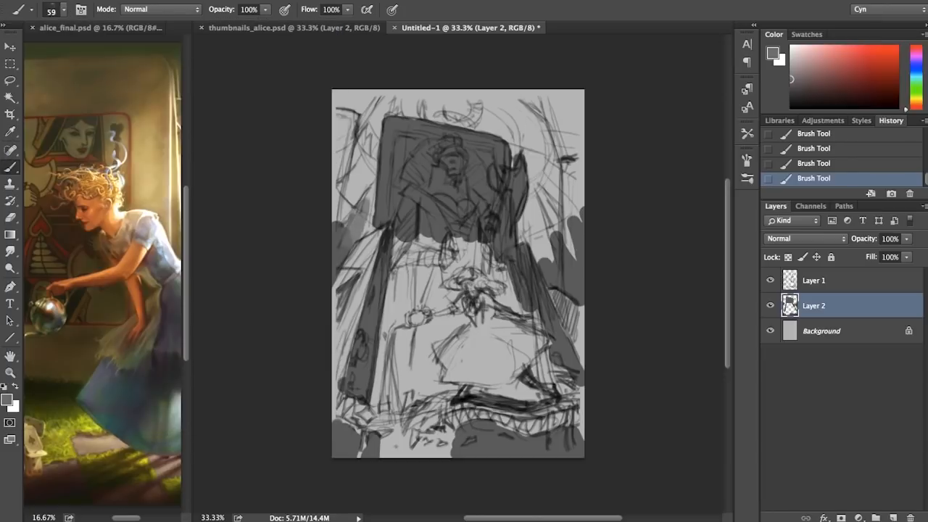
mouse_move(341, 218)
left_mouse_down()
mouse_move(458, 156)
mouse_move(435, 268)
mouse_move(518, 178)
mouse_move(498, 190)
mouse_move(515, 284)
left_mouse_up()
left_click(528, 297, "alt")
left_click_drag(541, 330, 500, 268)
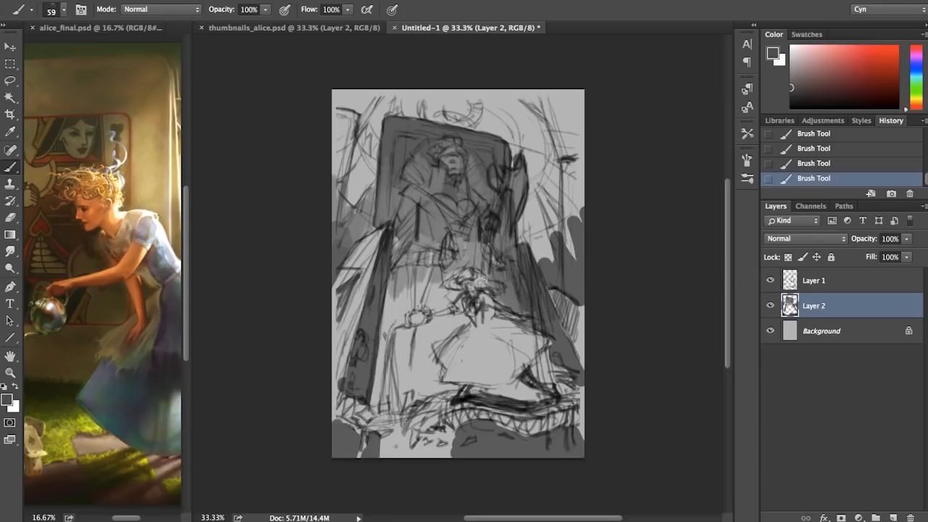
- Shade the area below the queen with gray and lighten the queen's face, neckline and arm with sampled light gray
left_click_drag(395, 246, 384, 333)
mouse_move(406, 312)
left_mouse_down()
mouse_move(439, 270)
mouse_move(416, 202)
left_mouse_up()
left_click(461, 206, "alt")
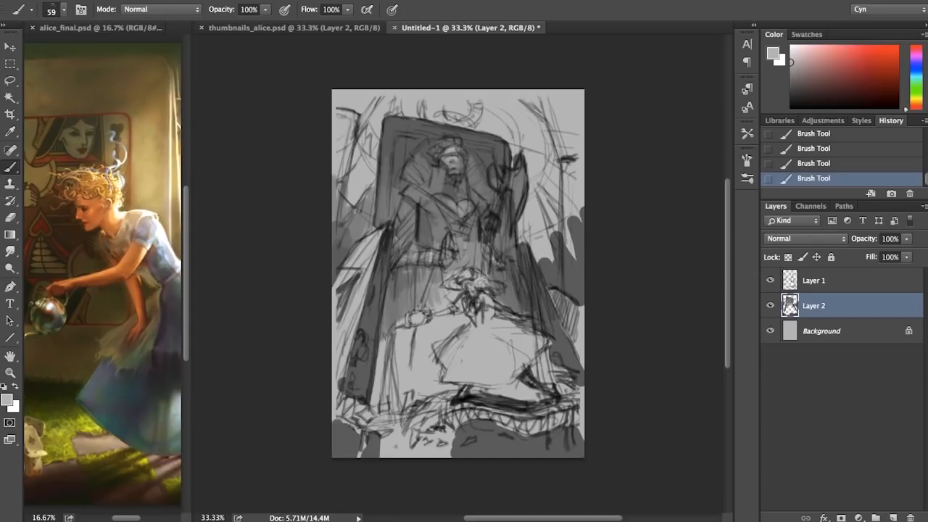
left_click_drag(457, 158, 440, 144)
left_click_drag(428, 207, 515, 210)
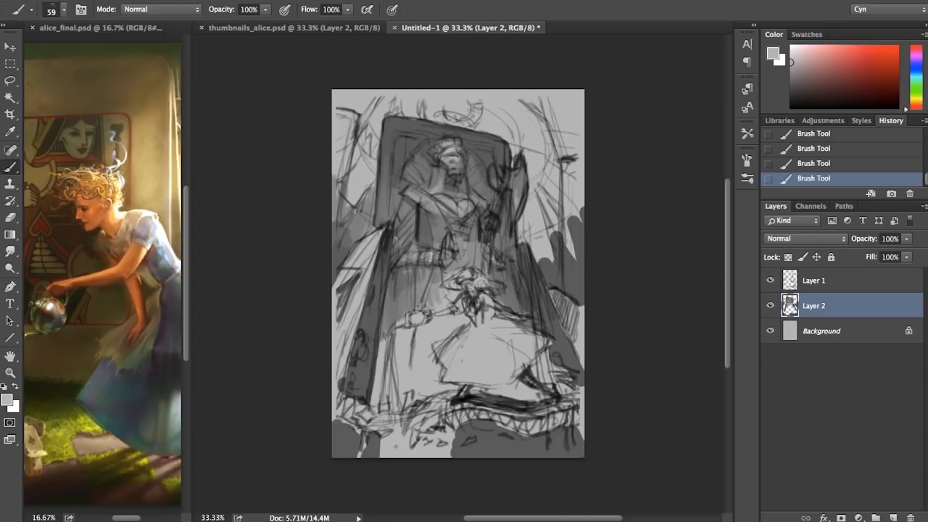
- Paint white highlights on the girl's hat, shoulders, teapot and dress on Layer 2
left_click(792, 46)
mouse_move(475, 276)
left_mouse_down()
mouse_move(459, 280)
mouse_move(493, 305)
left_mouse_up()
left_click_drag(465, 297, 458, 308)
left_click_drag(412, 318, 422, 317)
left_click_drag(495, 328, 471, 366)
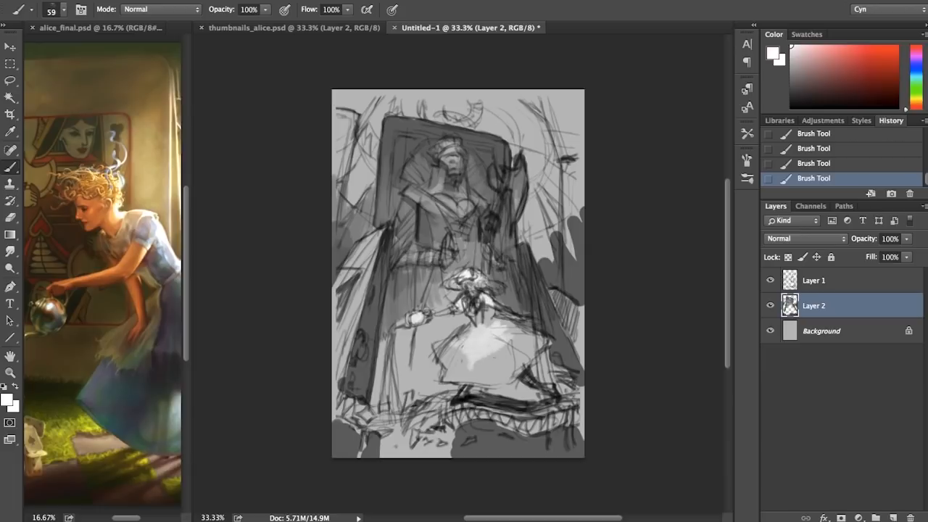
left_click_drag(468, 333, 501, 363)
mouse_move(464, 370)
left_mouse_down()
mouse_move(526, 339)
mouse_move(485, 327)
mouse_move(479, 315)
left_mouse_up()
- Shade the girl's face, arms, bodice, skirt folds and legs with a sampled gray
left_click(505, 288, "alt")
mouse_move(475, 283)
left_mouse_down()
mouse_move(453, 290)
mouse_move(437, 315)
left_mouse_up()
mouse_move(499, 312)
left_mouse_down()
mouse_move(525, 322)
mouse_move(484, 379)
left_mouse_up()
left_click_drag(531, 347, 502, 363)
left_click_drag(474, 367, 448, 376)
left_click_drag(551, 360, 539, 381)
left_click_drag(516, 384, 544, 398)
left_click_drag(556, 365, 574, 399)
- Paint white highlights along the curved ground ledge beneath the girl and at both of its ends
left_click(791, 46)
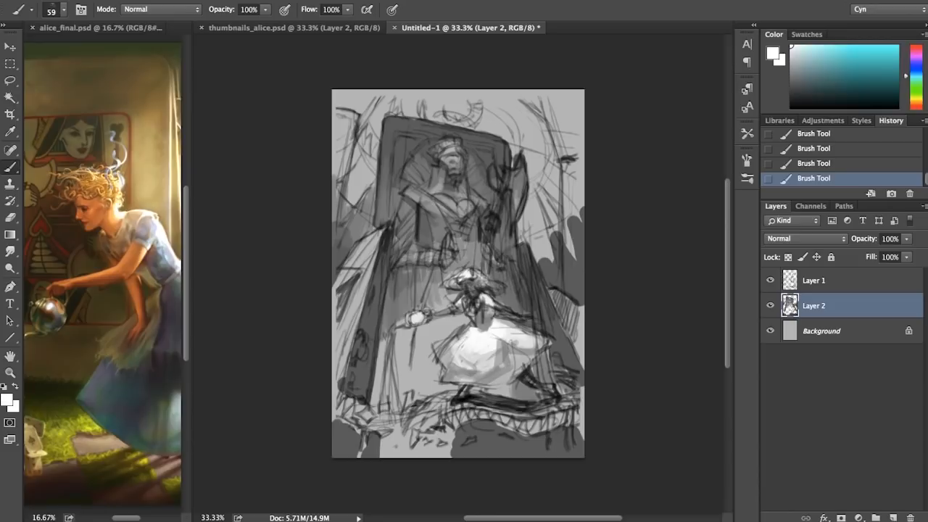
left_click_drag(457, 396, 422, 411)
left_click_drag(410, 396, 381, 414)
left_click_drag(336, 385, 370, 416)
left_click_drag(556, 408, 582, 399)
- Paint a light glow around the moon behind the throne and dark gray over the background's upper corners and right edge
left_click(433, 98, "alt")
left_click_drag(435, 102, 507, 131)
left_click_drag(399, 93, 374, 129)
left_click_drag(367, 152, 352, 189)
mouse_move(356, 94)
left_mouse_down()
mouse_move(335, 214)
mouse_move(379, 120)
left_mouse_up()
left_click_drag(517, 96, 540, 112)
left_click_drag(526, 93, 580, 160)
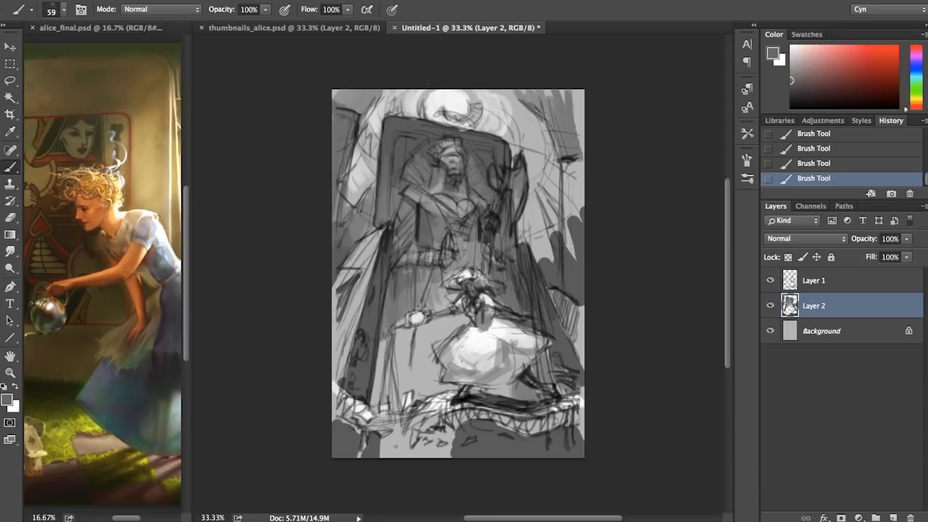
left_click_drag(577, 94, 573, 151)
mouse_move(570, 166)
left_mouse_down()
mouse_move(565, 261)
mouse_move(553, 281)
left_mouse_up()
- Blend sampled gray tones through the background to the right of the throne
left_click(537, 224, "alt")
left_click_drag(544, 149, 539, 232)
left_click(551, 216, "alt")
left_click(534, 136, "alt")
left_click_drag(529, 112, 522, 161)
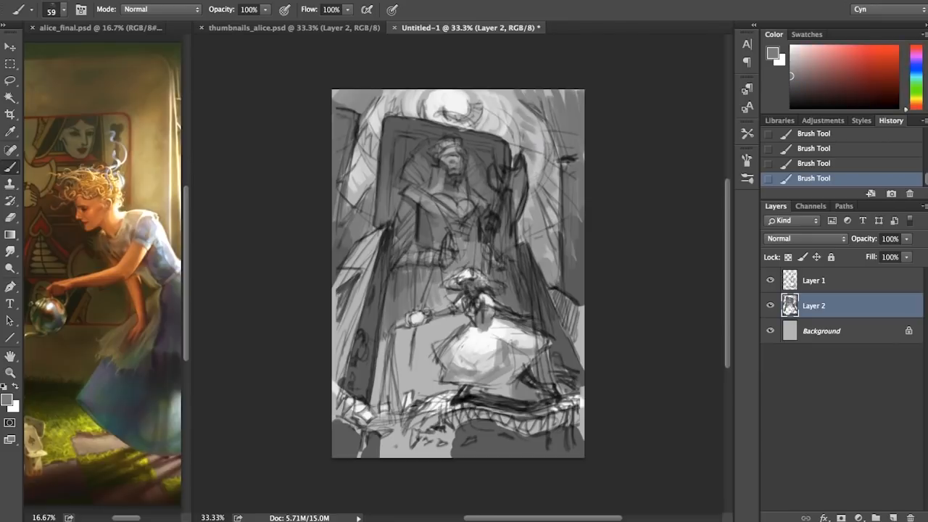
- Refine the gray tones around the top of the throne back and paint sampled light gray at its upper left
left_click_drag(374, 127, 351, 190)
left_click_drag(393, 112, 399, 94)
left_click_drag(510, 134, 512, 97)
left_click(391, 101, "alt")
left_click_drag(377, 95, 366, 115)
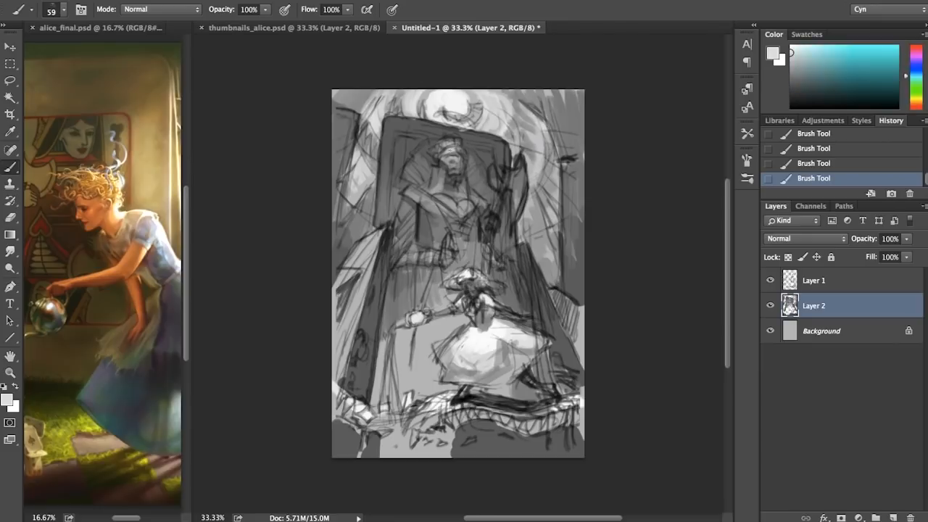
- Brighten the queen's chest and the girl's shoulder with light gray and darken the girl's trailing leg
left_click_drag(441, 206, 473, 202)
left_click_drag(466, 316, 481, 295)
left_click(468, 394, "alt")
left_click_drag(525, 380, 553, 393)
left_click(479, 341, "alt")
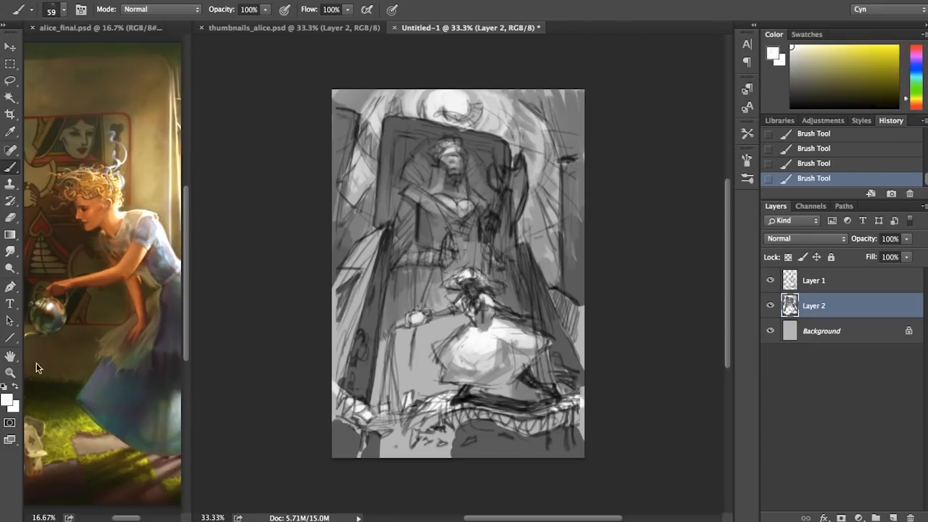
- Reset and swap the foreground and background colors and paint gray tones across the foreground and the area beside the girl
left_click(4, 387)
left_click(15, 386)
left_click_drag(473, 408, 556, 412)
left_click(515, 398, "alt")
left_click_drag(440, 425, 580, 417)
left_click_drag(473, 428, 454, 455)
left_click_drag(381, 341, 373, 406)
left_click_drag(385, 434, 389, 456)
left_click_drag(442, 330, 428, 393)
left_click(435, 338, "alt")
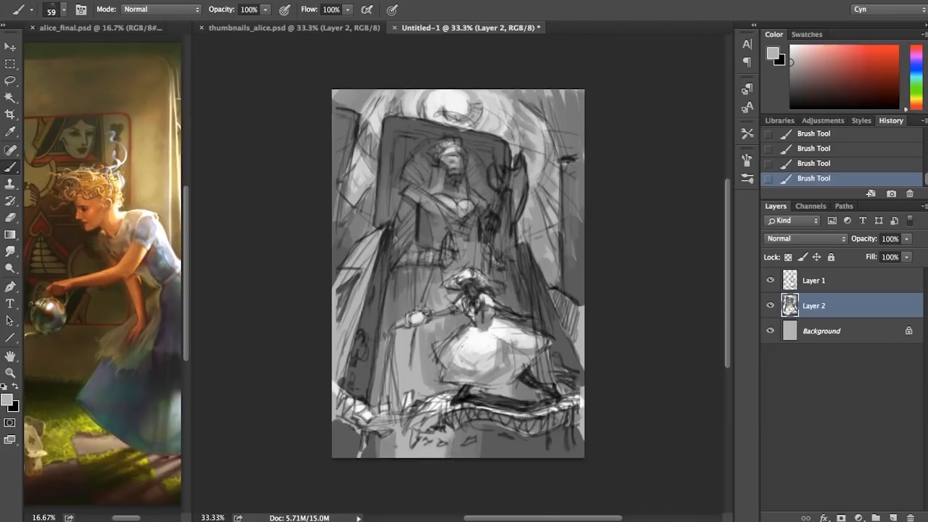
- Darken the queen's sleeve and scepter, the girl's face and outstretched arms, and the shadow under the girl's legs with black
mouse_move(453, 264)
left_mouse_down()
mouse_move(475, 243)
mouse_move(436, 295)
left_mouse_up()
left_click(792, 108)
left_click_drag(412, 201, 401, 218)
left_click_drag(419, 267, 417, 301)
left_click_drag(428, 268, 420, 306)
left_click_drag(422, 215, 427, 248)
left_click_drag(435, 159, 443, 164)
left_click_drag(473, 277, 482, 290)
mouse_move(499, 306)
left_mouse_down()
mouse_move(479, 328)
mouse_move(428, 319)
left_mouse_up()
left_click_drag(488, 410, 530, 402)
left_click_drag(542, 413, 563, 399)
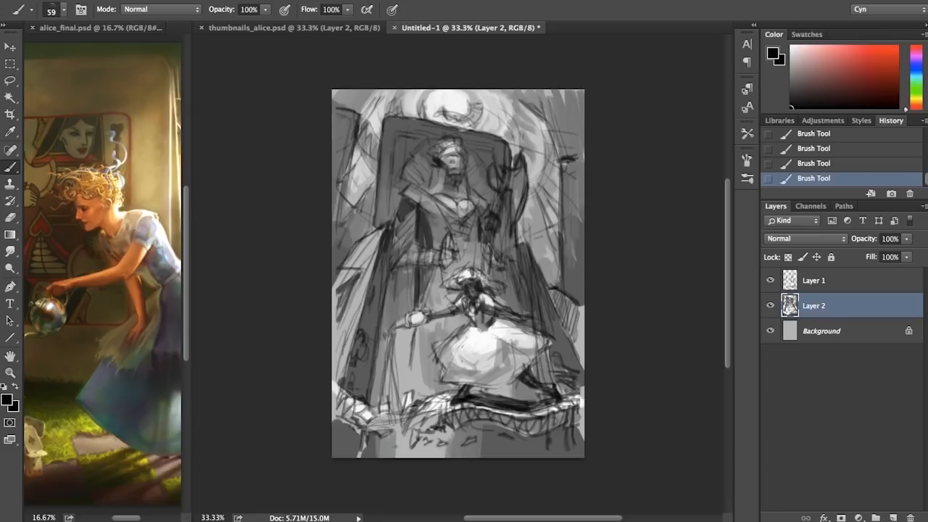
- Paint black shadows beneath the curved ledge and in the lower foreground corners
left_click_drag(421, 438, 409, 452)
left_click_drag(442, 422, 486, 409)
left_click_drag(350, 409, 365, 425)
left_click_drag(336, 399, 384, 457)
mouse_move(535, 438)
left_mouse_down()
mouse_move(532, 457)
mouse_move(560, 455)
left_mouse_up()
left_click_drag(576, 427, 578, 456)
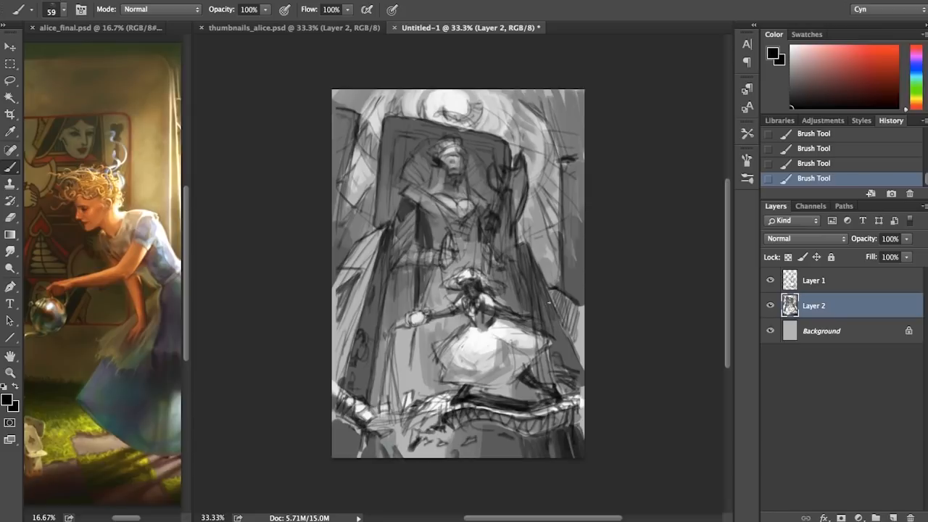
- Darken both throne armrests and add sampled gray tones down to the floor beside the girl
left_click_drag(532, 254, 553, 330)
left_click_drag(379, 254, 356, 396)
left_click(370, 313, "alt")
left_click_drag(351, 428, 343, 456)
left_click(368, 293, "alt")
left_click_drag(390, 228, 377, 334)
mouse_move(521, 251)
left_mouse_down()
mouse_move(535, 288)
mouse_move(530, 315)
left_mouse_up()
mouse_move(390, 325)
left_mouse_down()
mouse_move(393, 264)
mouse_move(375, 369)
left_mouse_up()
left_click(399, 290, "alt")
left_click_drag(404, 283, 399, 387)
left_click_drag(408, 340, 391, 397)
- Rework the throne back's right edge and the area beside the queen's arm with sampled grays
left_click(530, 195, "alt")
mouse_move(522, 190)
left_mouse_down()
mouse_move(517, 218)
mouse_move(519, 152)
left_mouse_up()
left_click(518, 174, "alt")
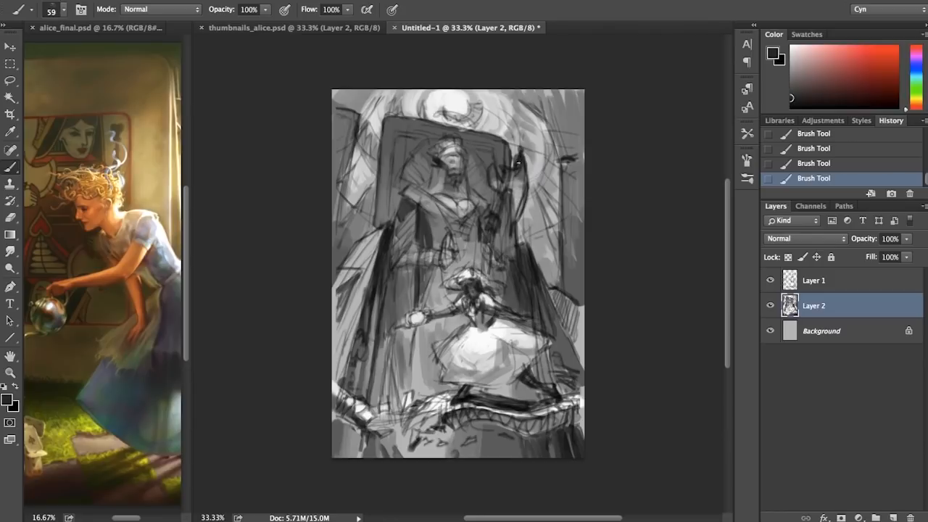
left_click(406, 145, "alt")
left_click(398, 232, "alt")
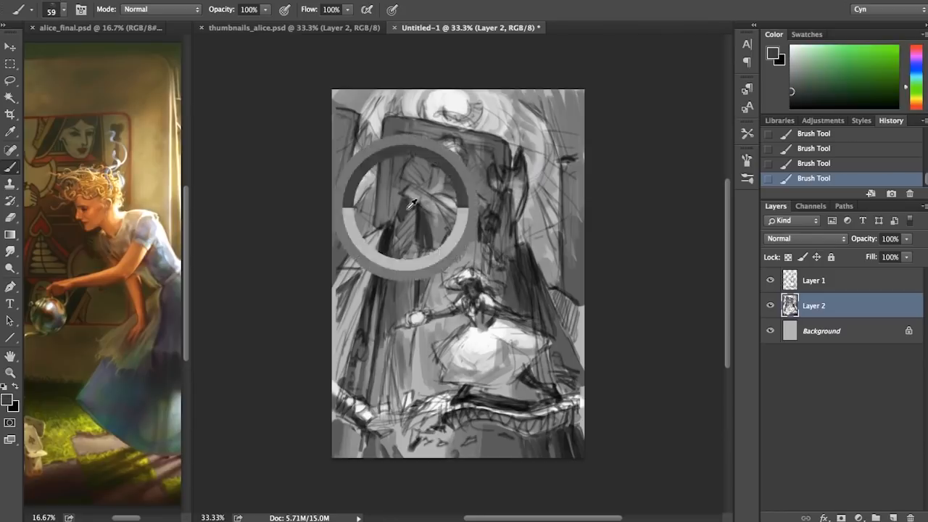
- Darken the folds of the queen's skirt, the girl's legs and the lower foreground with sampled dark gray
left_click(526, 203, "alt")
mouse_move(478, 227)
left_mouse_down()
mouse_move(487, 283)
mouse_move(477, 273)
left_mouse_up()
left_click(500, 204, "alt")
left_click_drag(500, 266, 499, 284)
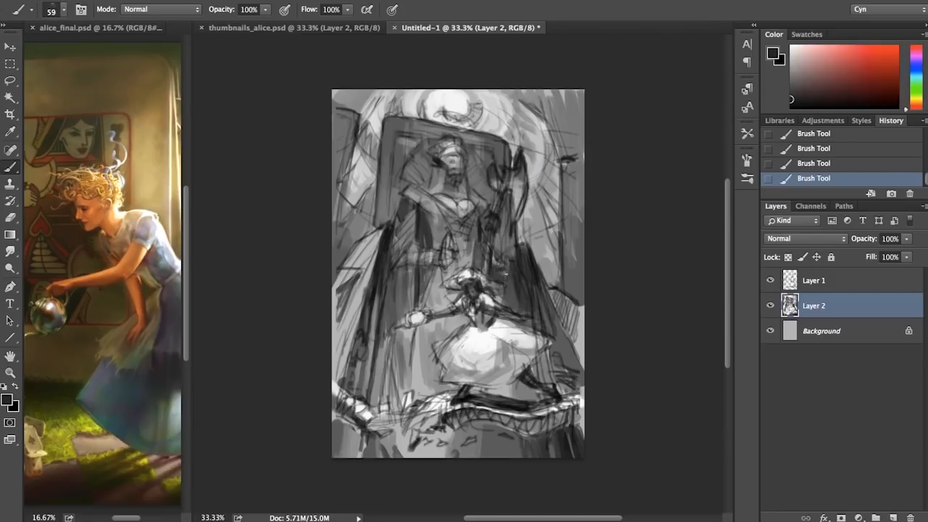
left_click_drag(502, 232, 503, 258)
left_click_drag(462, 224, 435, 303)
left_click_drag(464, 247, 451, 335)
left_click_drag(496, 390, 542, 399)
left_click_drag(496, 435, 498, 457)
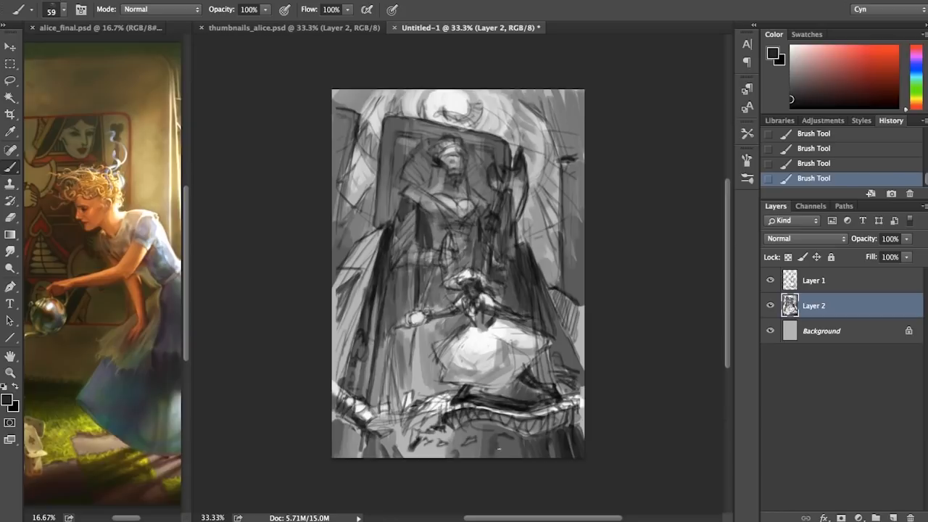
- Fill the shape at the lower right edge with dark gray and tone down the left armrest's side with sampled grays
mouse_move(580, 315)
left_mouse_down()
mouse_move(563, 293)
mouse_move(580, 360)
left_mouse_up()
left_click(376, 247, "alt")
left_click_drag(380, 234, 370, 263)
left_click(370, 253, "alt")
left_click_drag(379, 232, 351, 304)
left_click(381, 246, "alt")
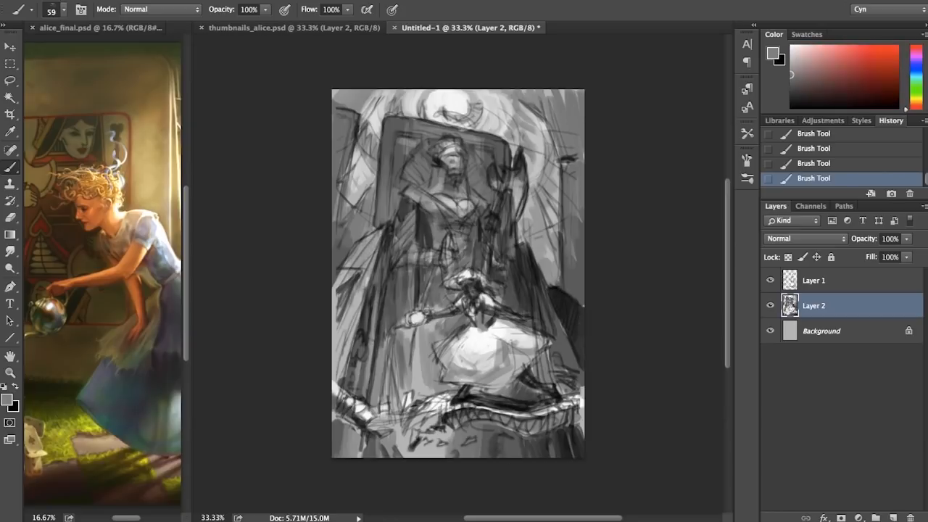
left_click_drag(357, 258, 337, 305)
left_click(793, 103)
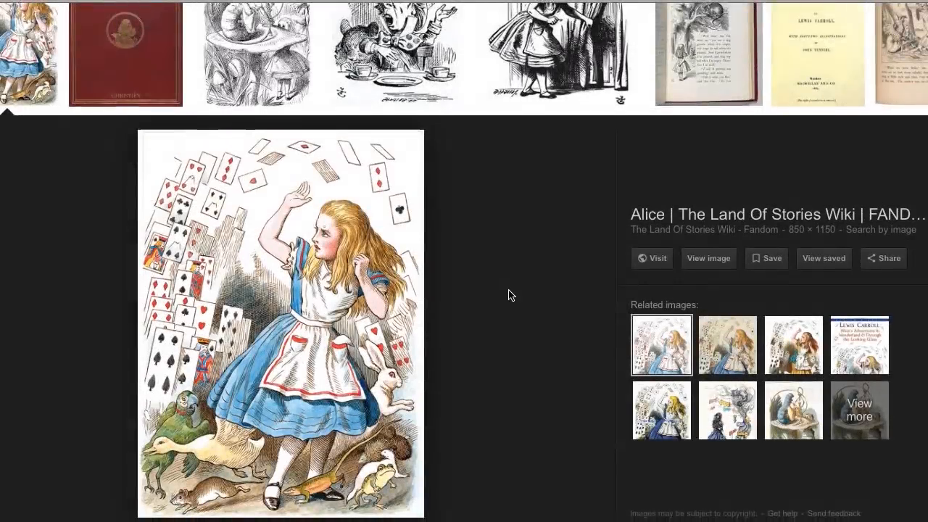
- Switch to the web browser and search Google Images for "1865 blue dress england"
scroll(507, 295, "down", 3)
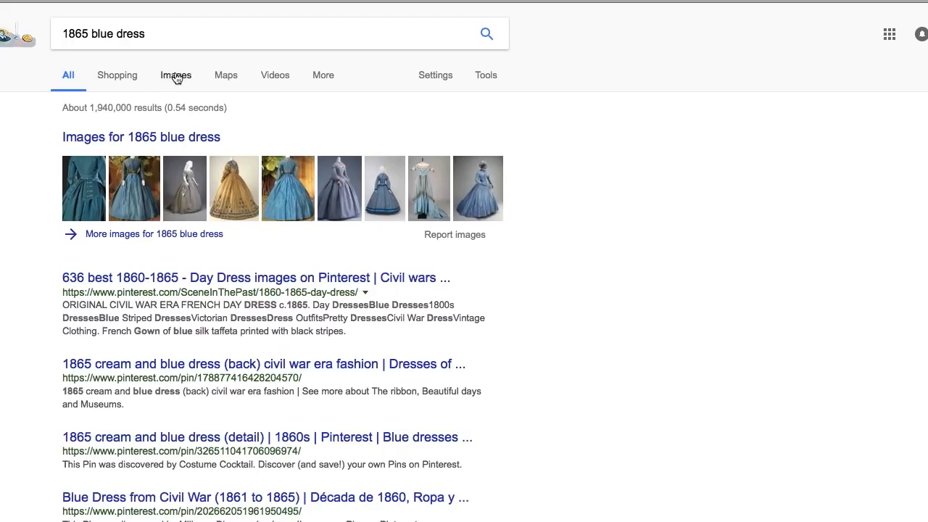
left_click(174, 74)
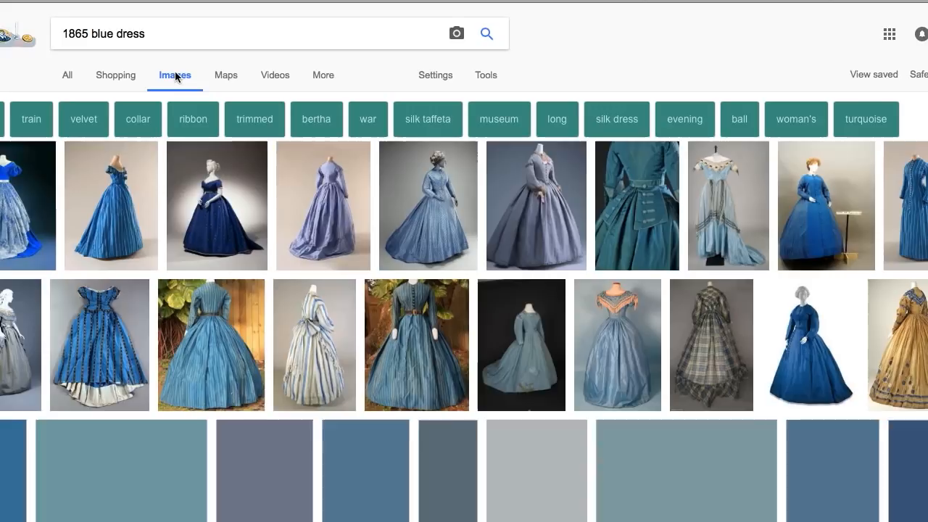
left_click(176, 32)
type("england")
key("Return")
scroll(448, 225, "down", 5)
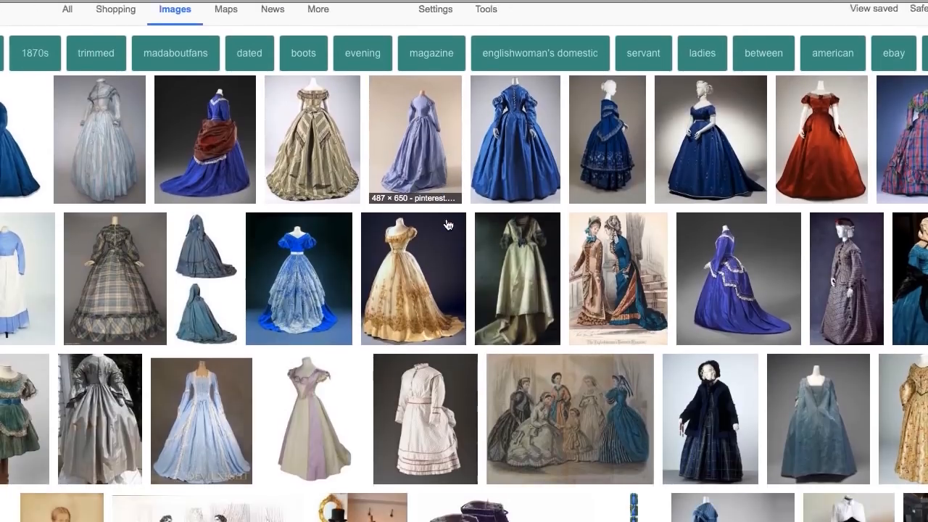
- Browse the dress images and open the teal 1860s embroidered dress for a closer look
scroll(447, 225, "down", 5)
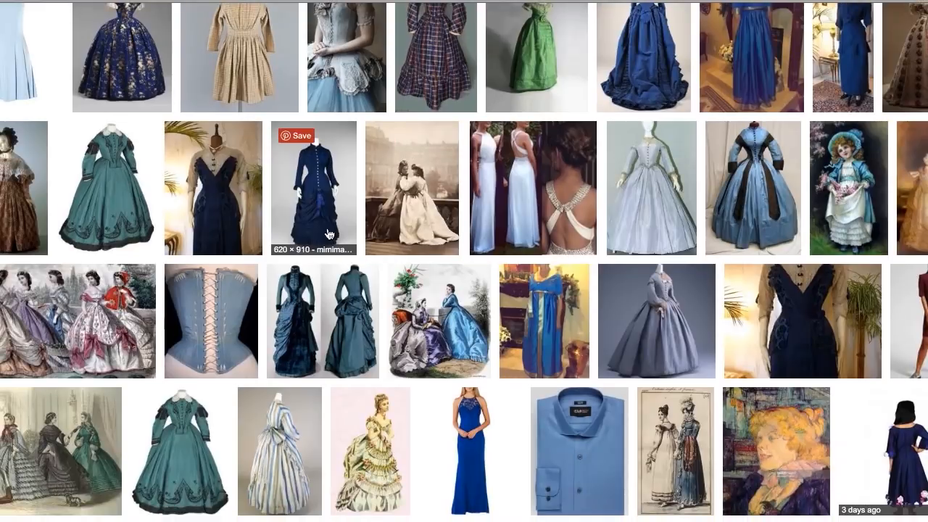
left_click(215, 428)
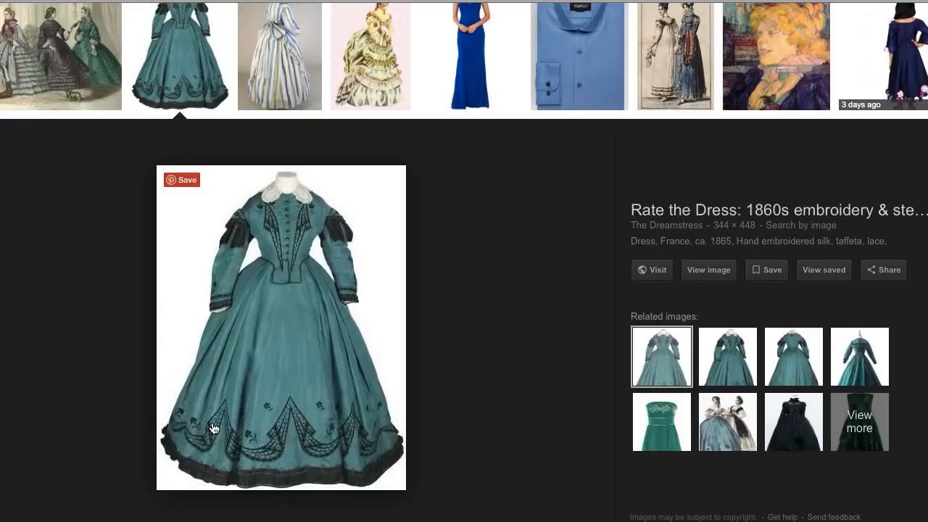
scroll(497, 319, "up", 5)
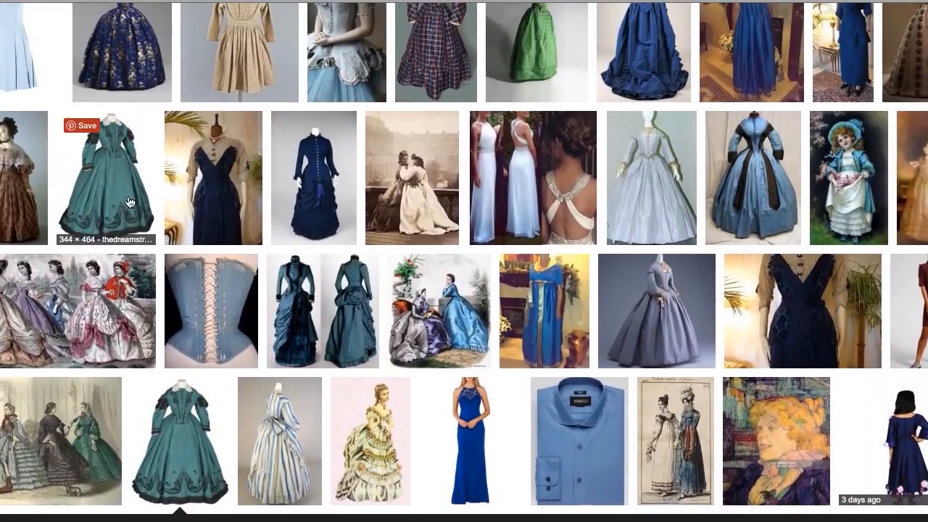
left_click(105, 182)
scroll(545, 261, "up", 10)
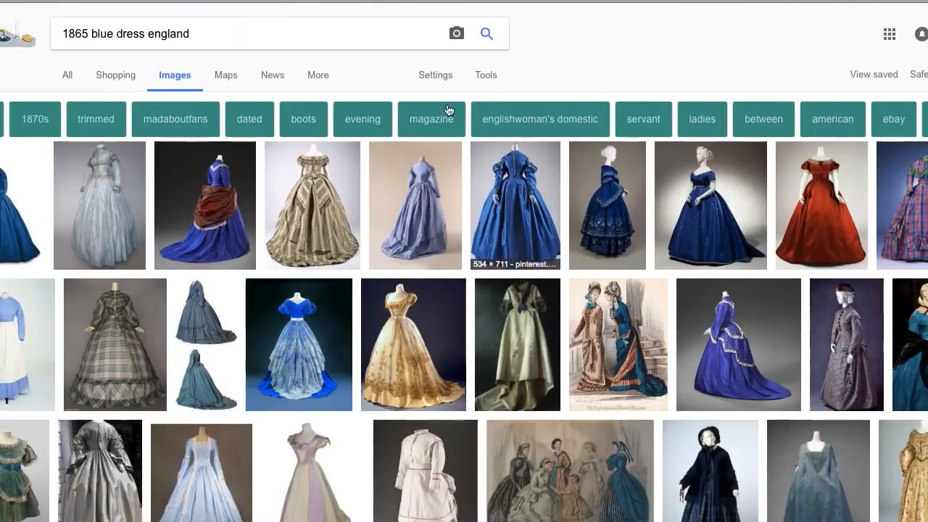
- Search Google Images for "themes in alice in wonderland" and browse the pictures for theme ideas
left_click(53, 40)
key("ctrl+a")
type("themes in alice in wonderland")
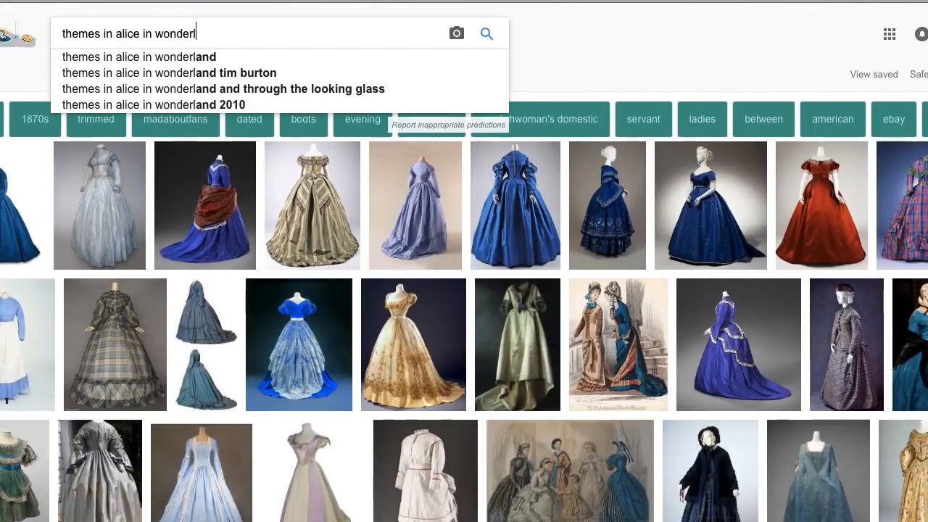
key("Return")
scroll(196, 257, "down", 1)
scroll(196, 257, "down", 5)
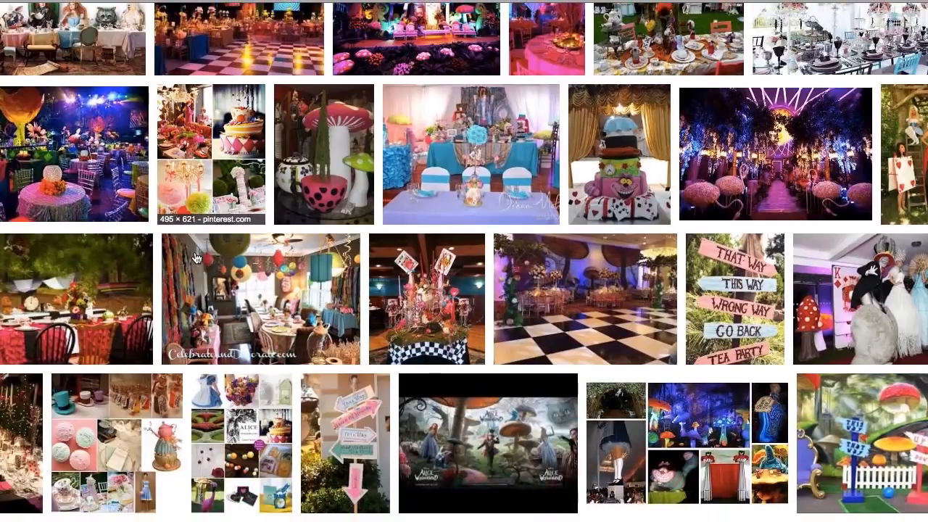
scroll(196, 257, "down", 6)
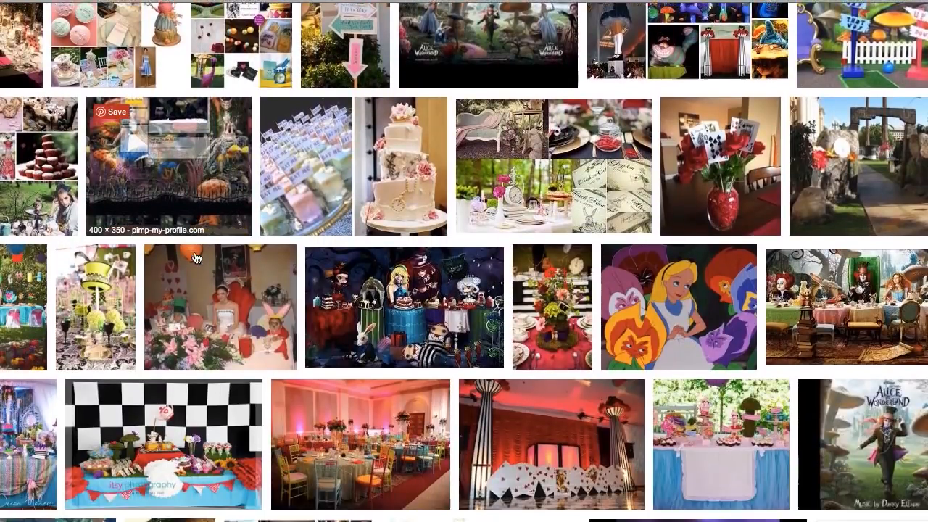
scroll(196, 257, "down", 6)
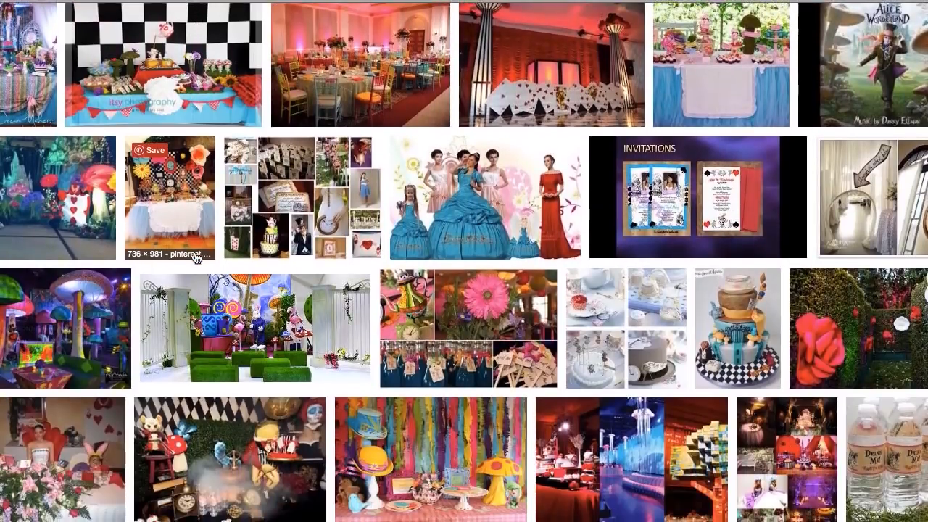
scroll(195, 258, "down", 2)
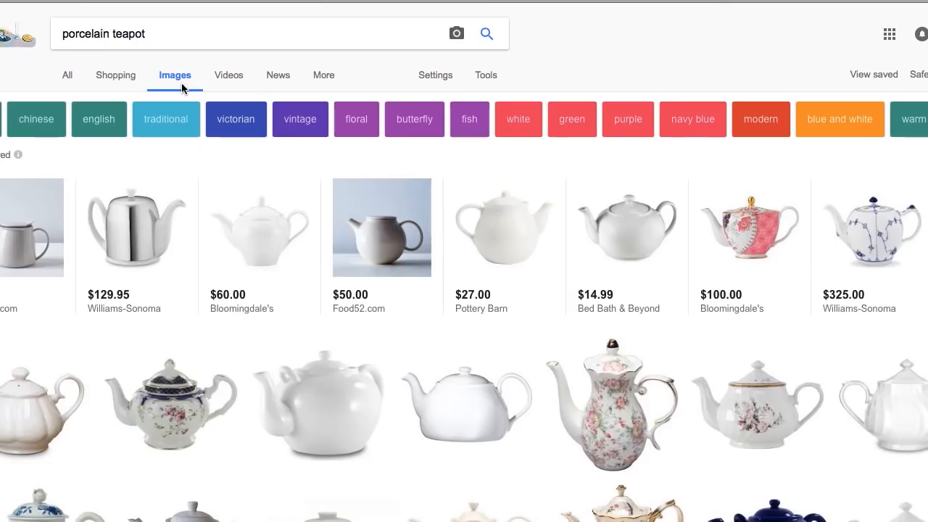
- Search Google Images for "porcelain teapot 1860s" and browse the teapot shapes
left_click(148, 33)
type("1860s")
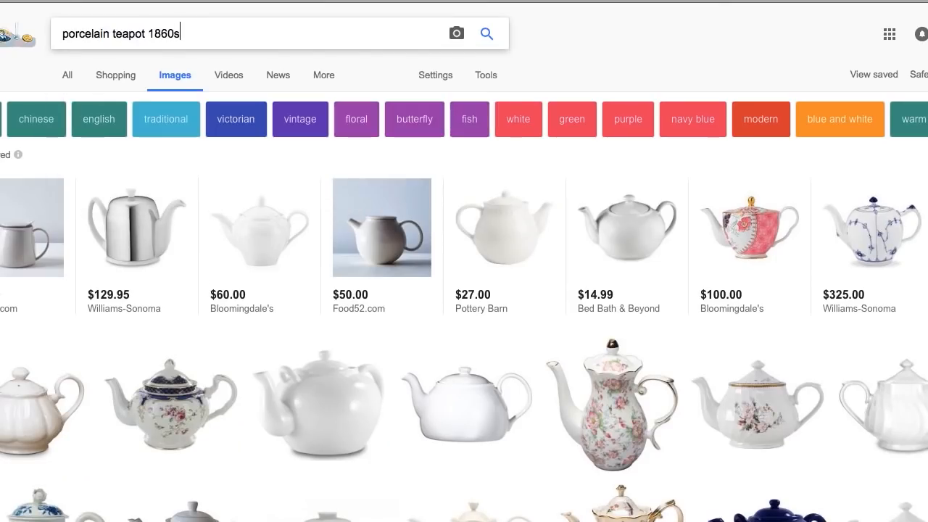
key("Return")
scroll(378, 232, "down", 6)
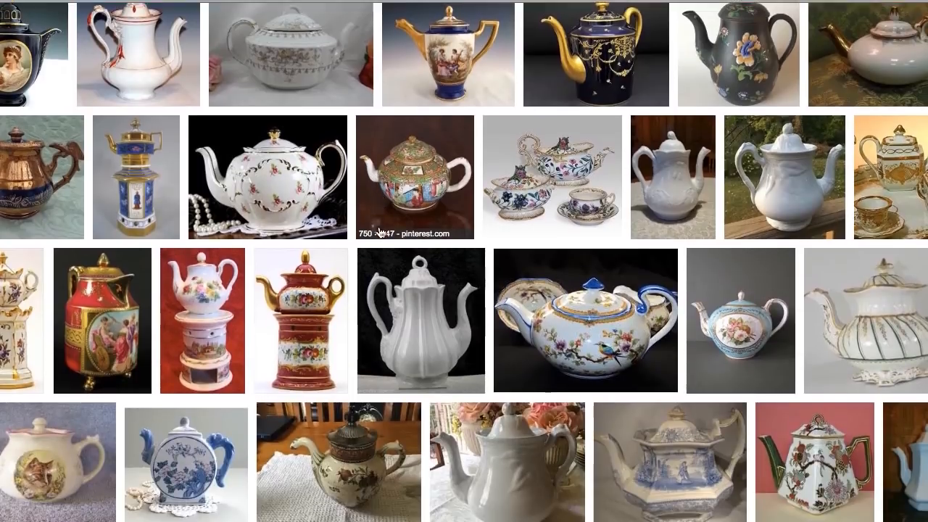
scroll(378, 233, "down", 3)
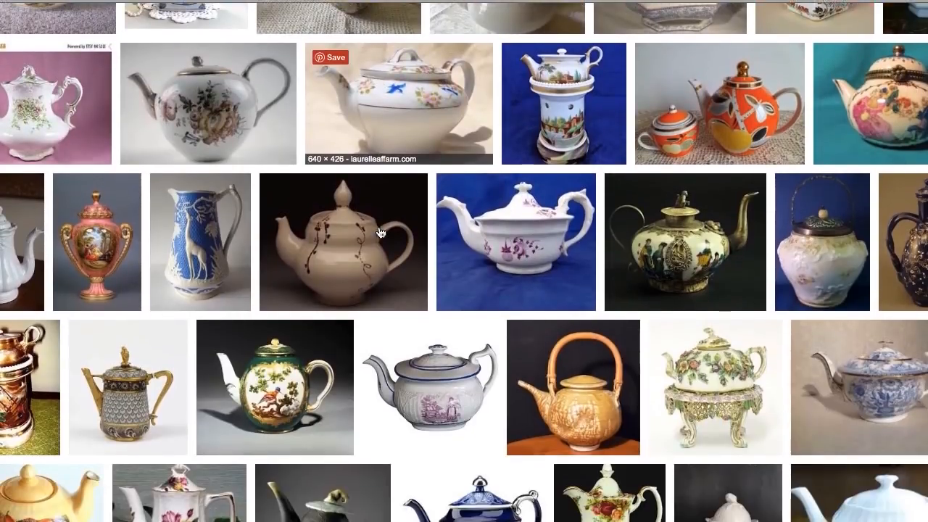
- Run a web search for "1860s playing cards" and show the image results
key("super+l")
type("1860s playing cards")
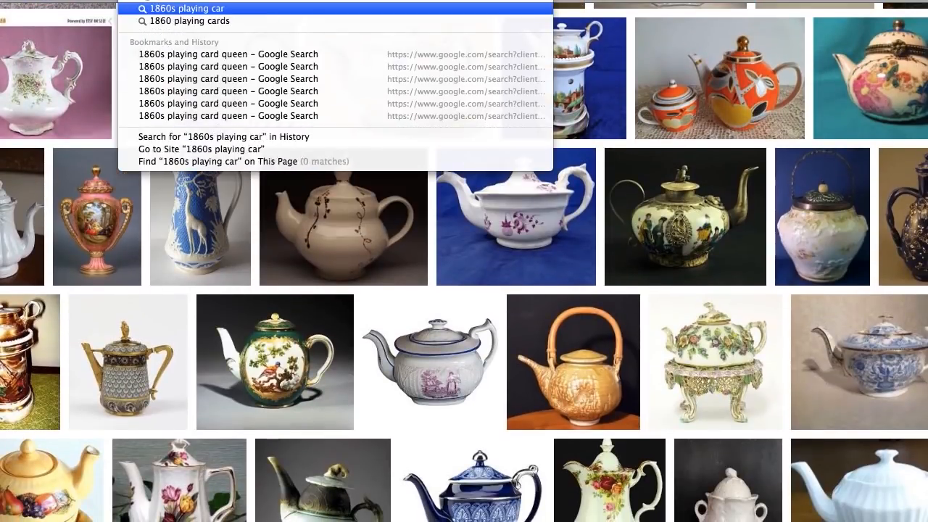
key("Return")
left_click(171, 76)
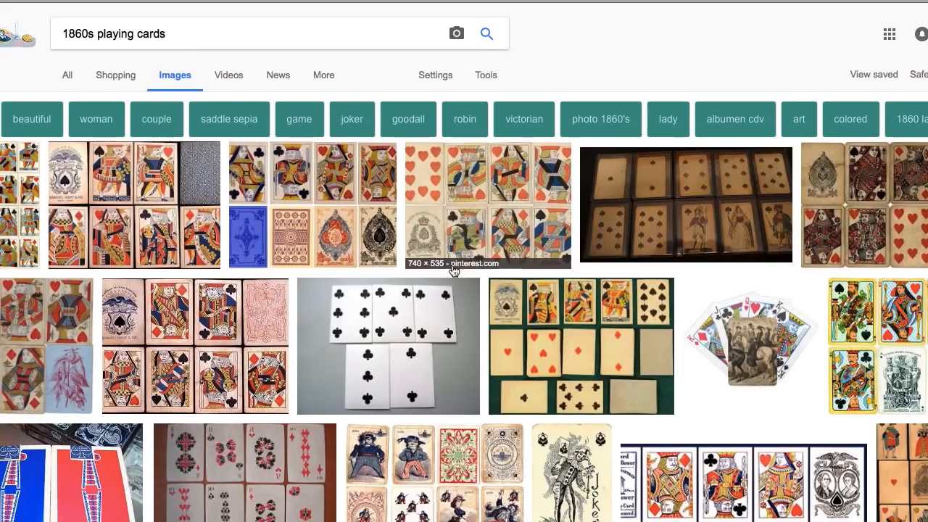
- Browse the playing card images and open the picture of a woman in a long trailing dress
scroll(449, 268, "down", 3)
scroll(452, 271, "down", 5)
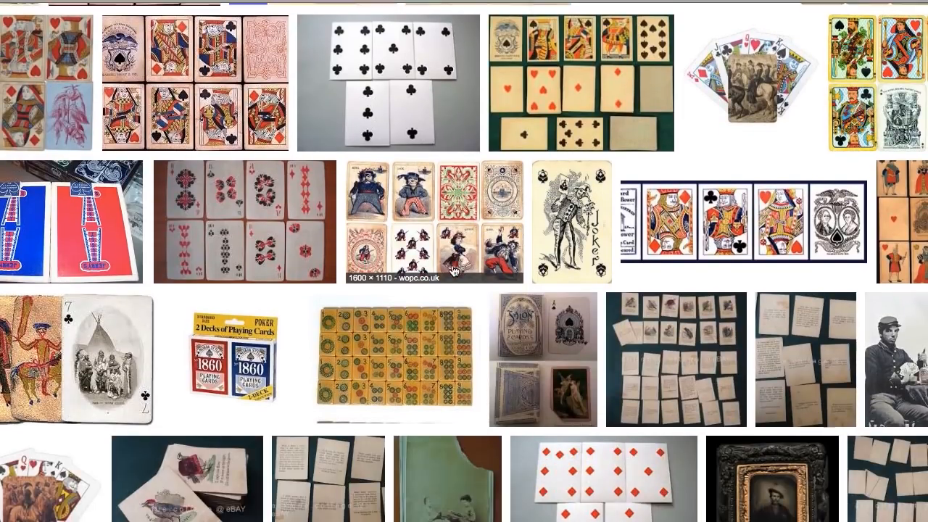
scroll(452, 269, "down", 7)
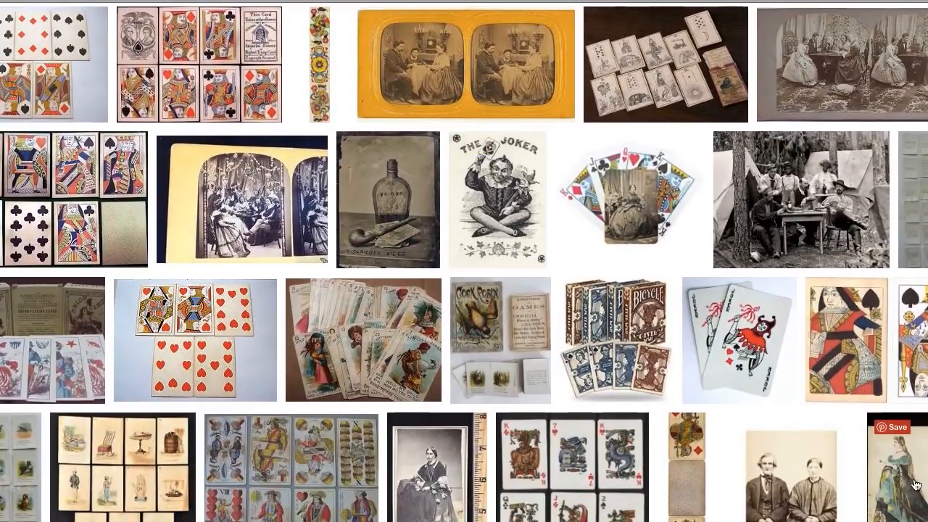
left_click(909, 477)
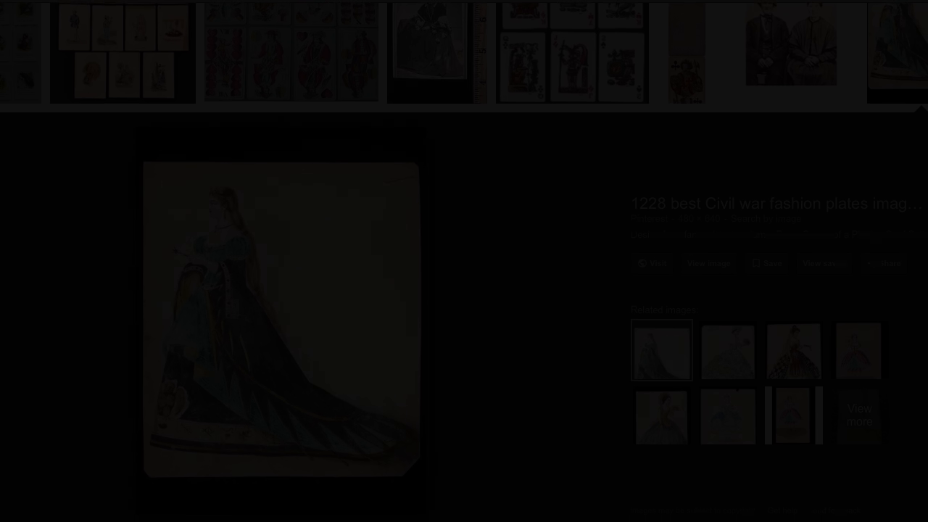